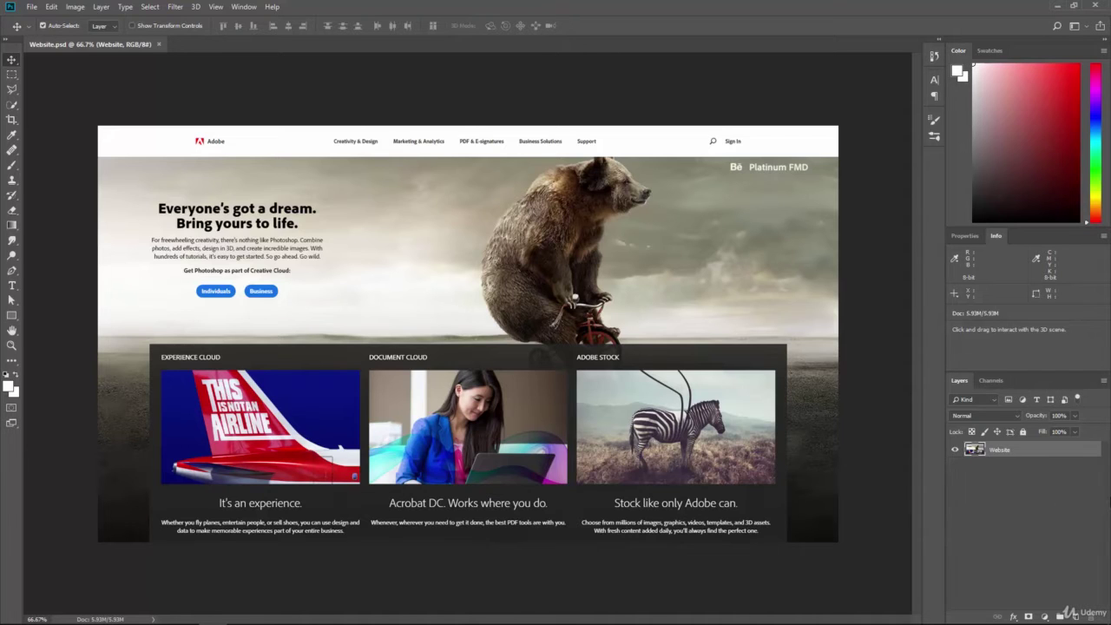
Step: Look over the View menu's guide and extras options without changing anything
click(216, 7)
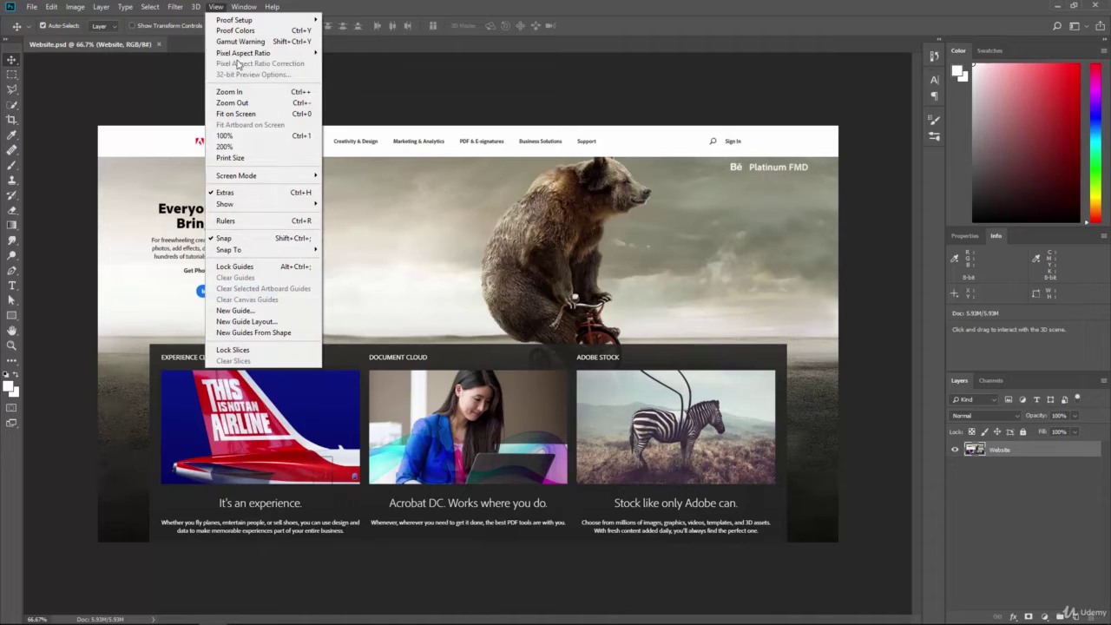
mouse_move(253, 205)
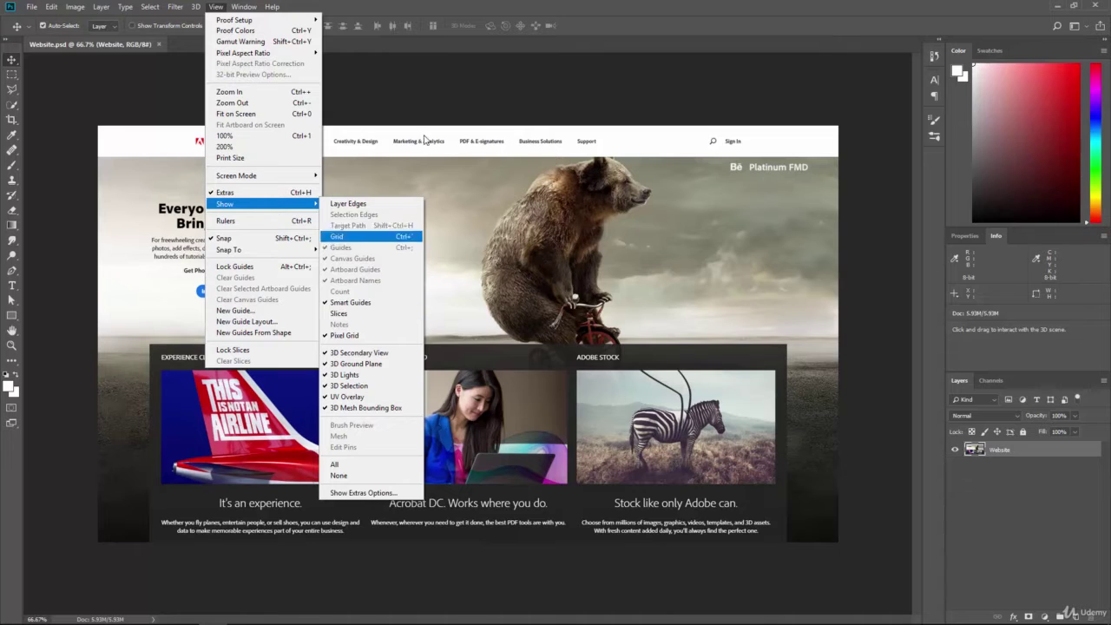
click(466, 168)
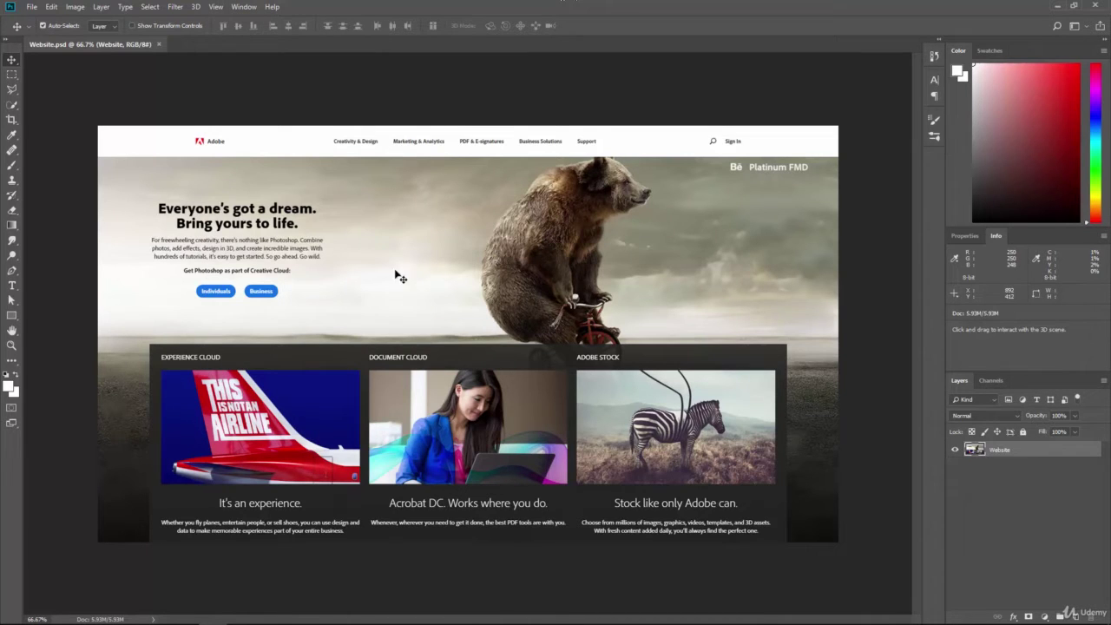
Step: Draw a black test rectangle, move it beside the bear, then delete the Rectangle 1 layer
click(11, 315)
mouse_move(329, 278)
mouse_down()
mouse_move(411, 386)
mouse_move(474, 405)
mouse_up()
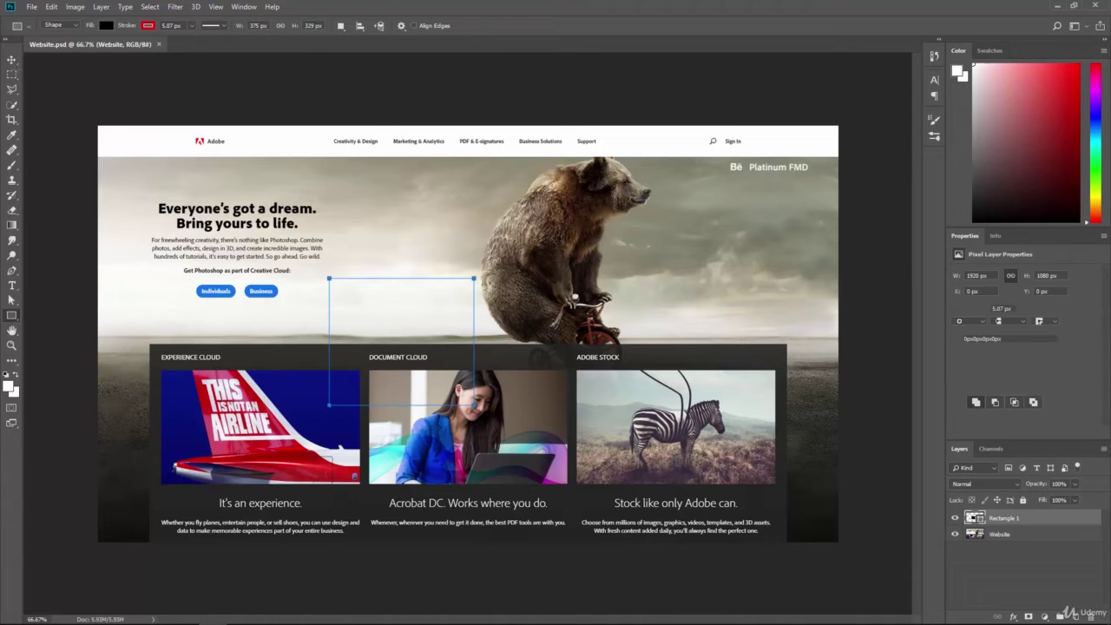
key(v)
drag(431, 369, 626, 344)
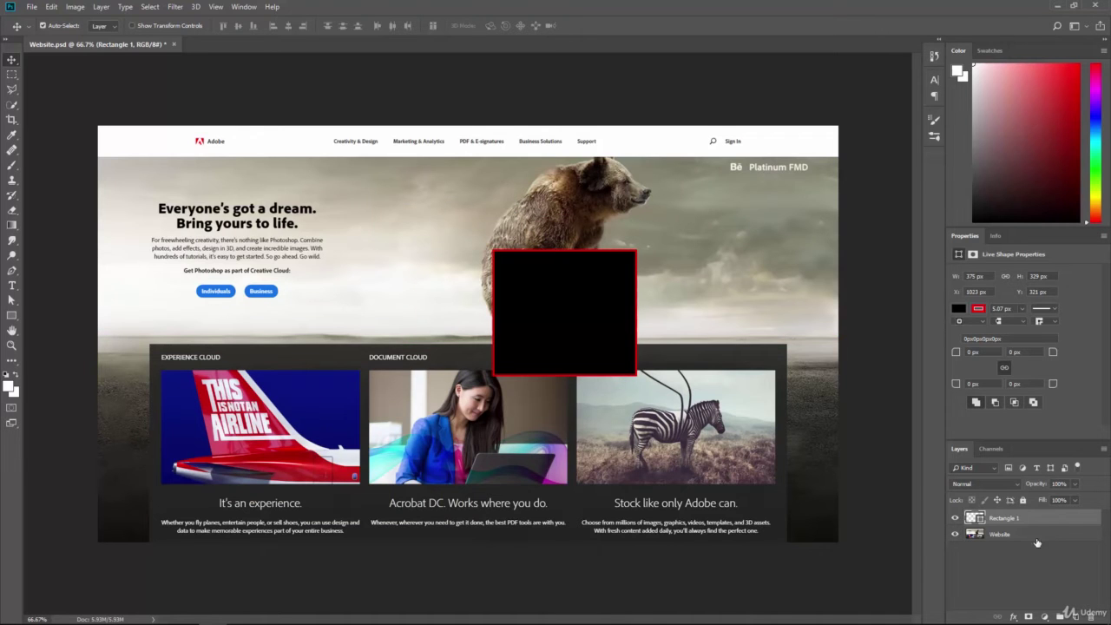
drag(1021, 522, 1093, 617)
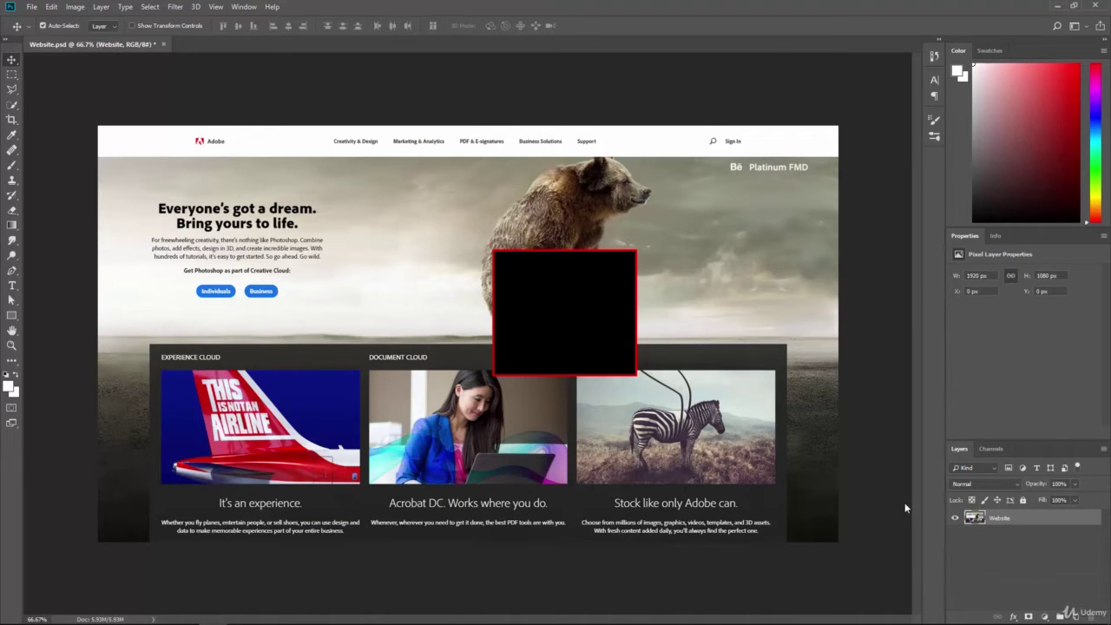
Step: Create a vertical guide near the mockup's left edge through the New Guide dialog
click(215, 6)
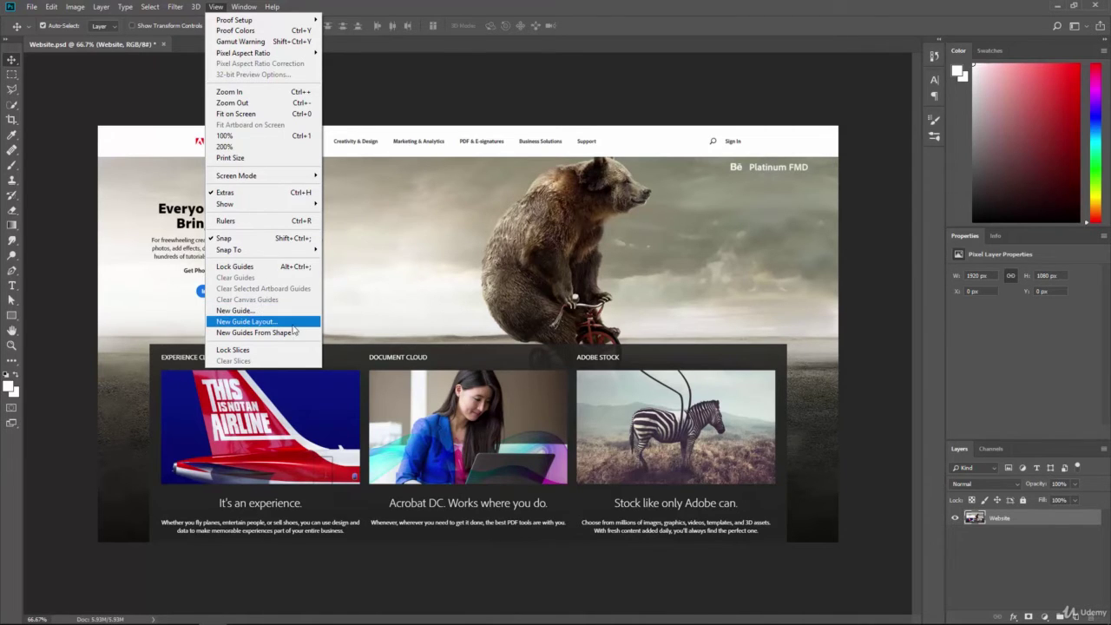
click(261, 310)
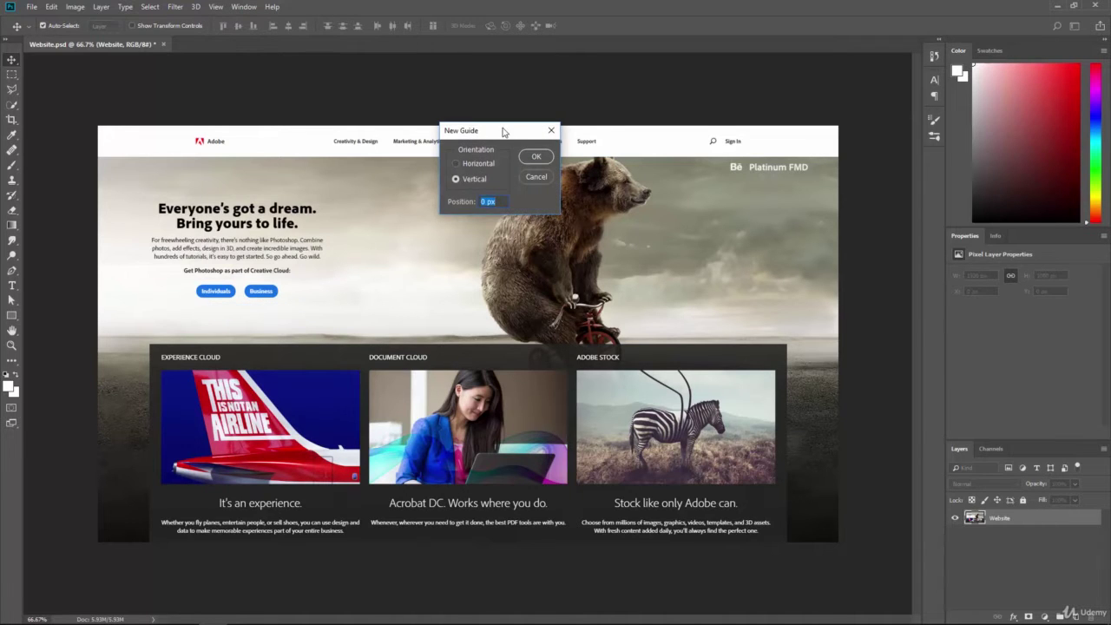
drag(506, 132, 419, 177)
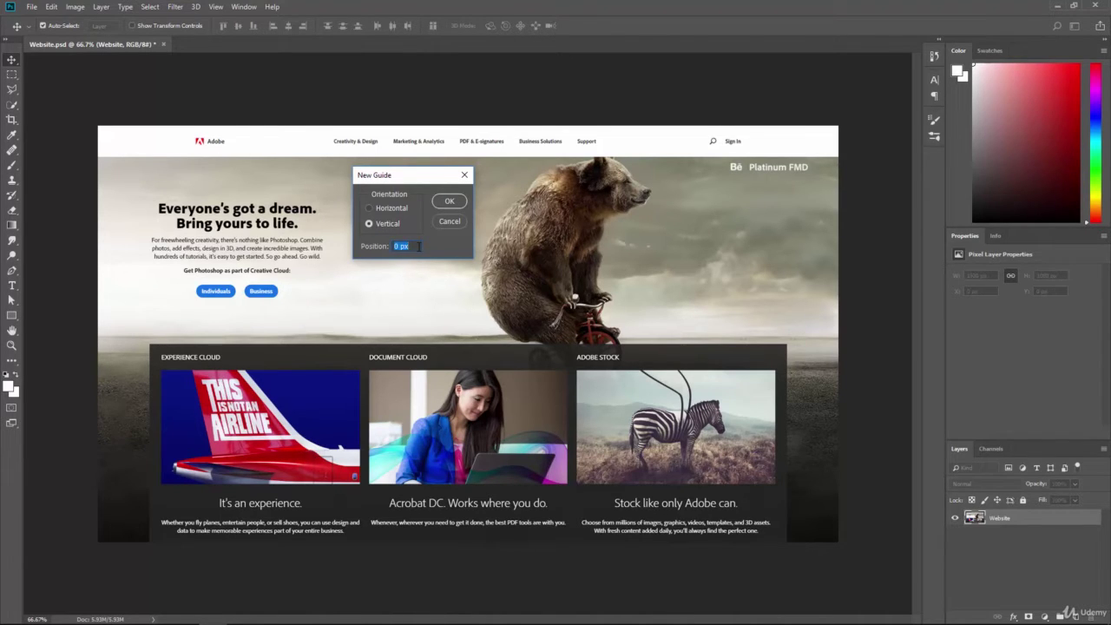
click(448, 202)
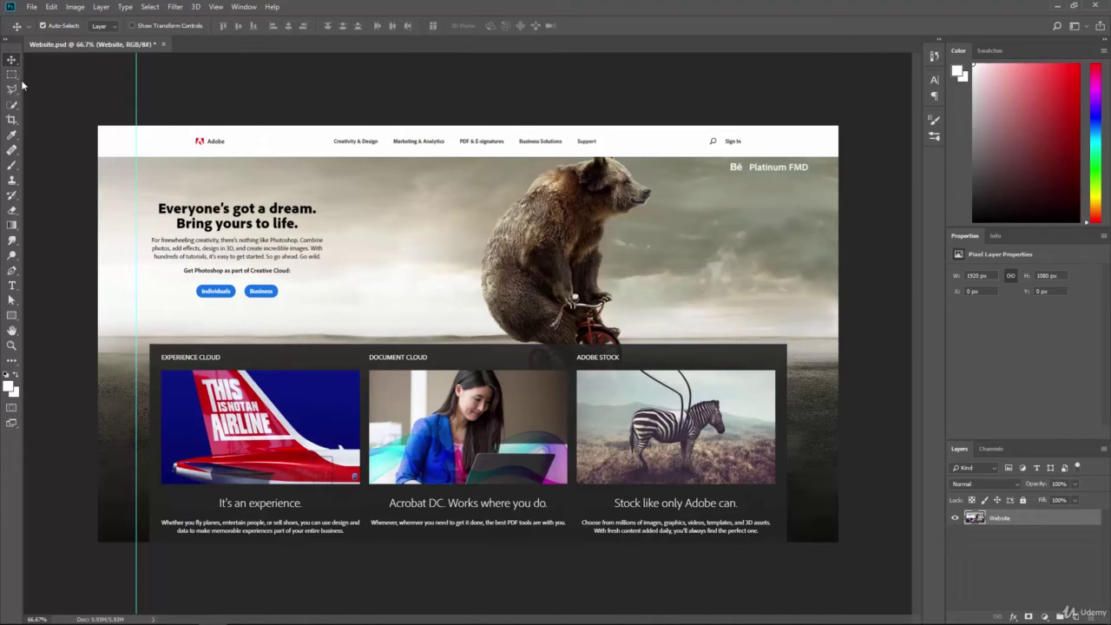
Step: Check the View > Snap To options without changing them
click(217, 6)
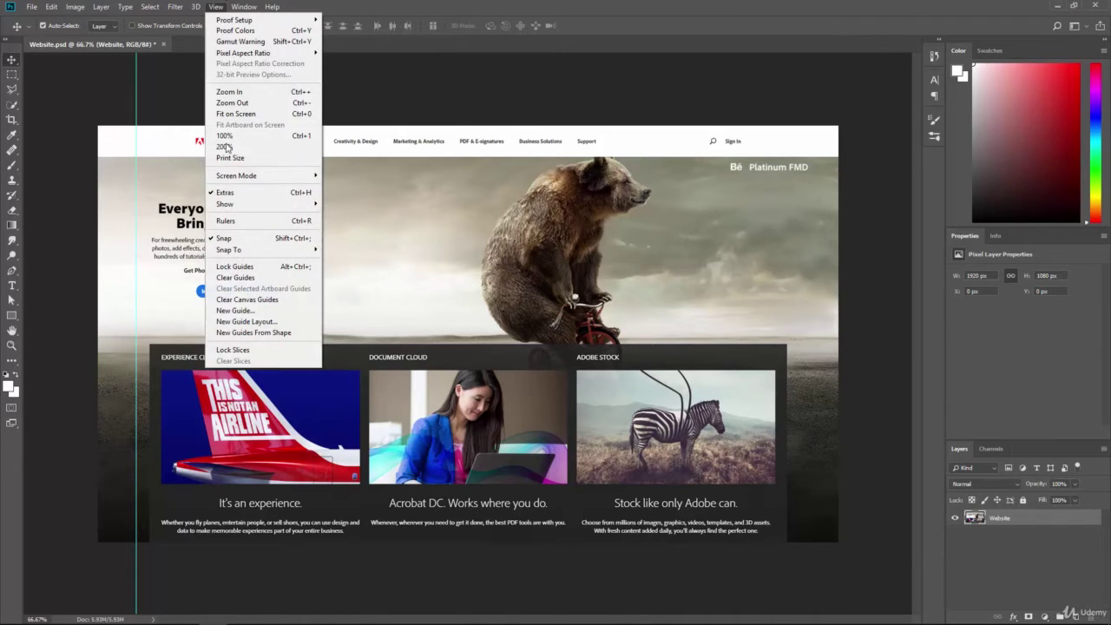
mouse_move(261, 250)
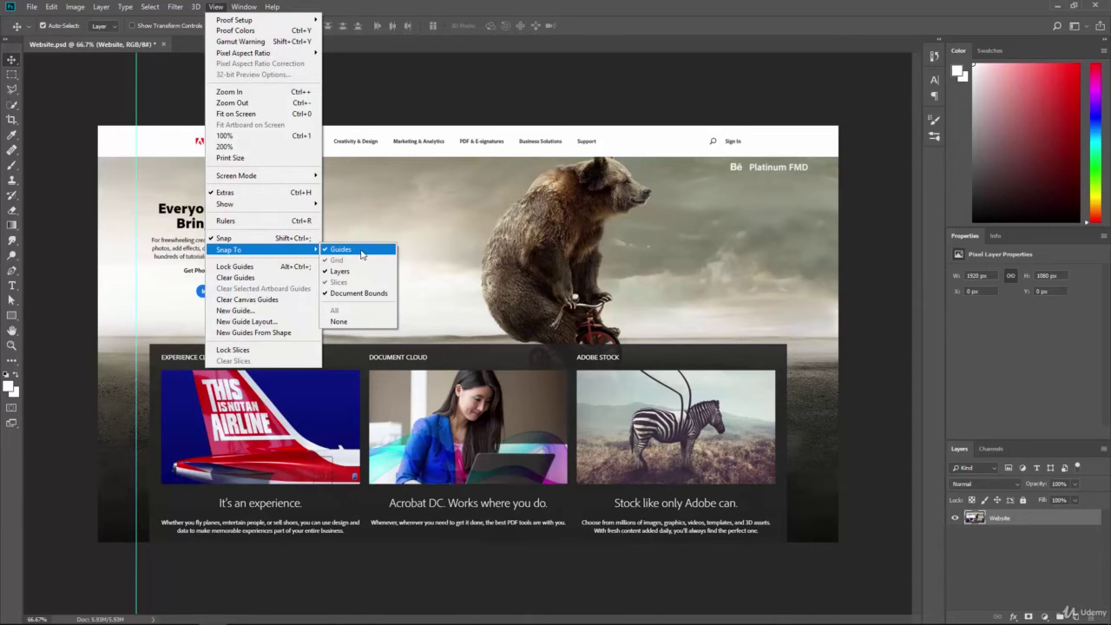
click(338, 249)
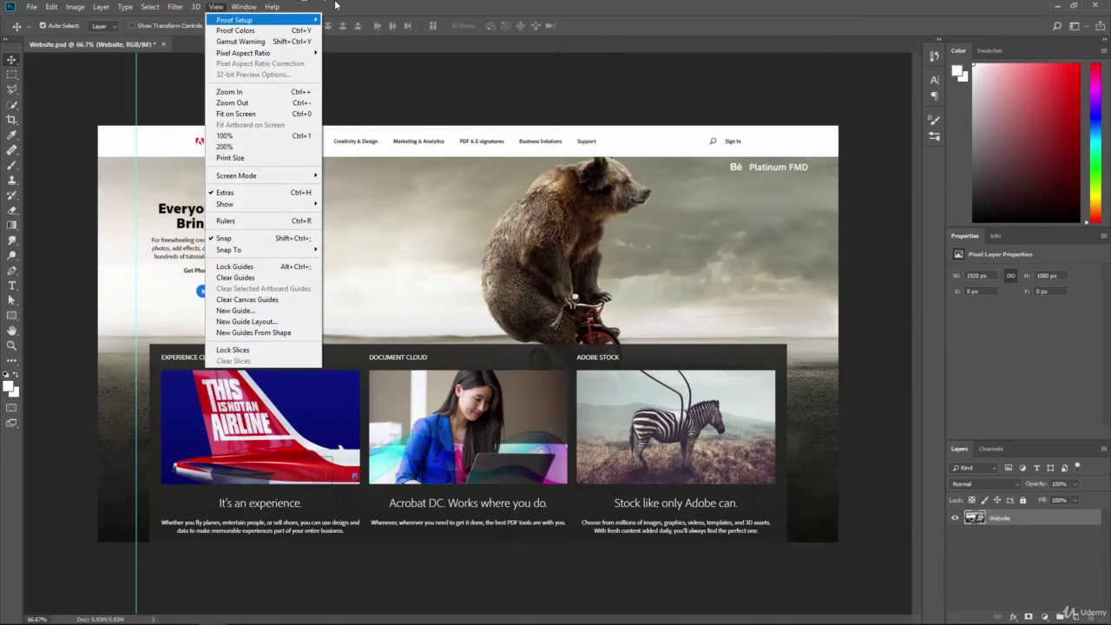
Step: Draw a test selection at top left, then drag the vertical guide to the card panel's right edge
click(12, 74)
drag(204, 152, 137, 233)
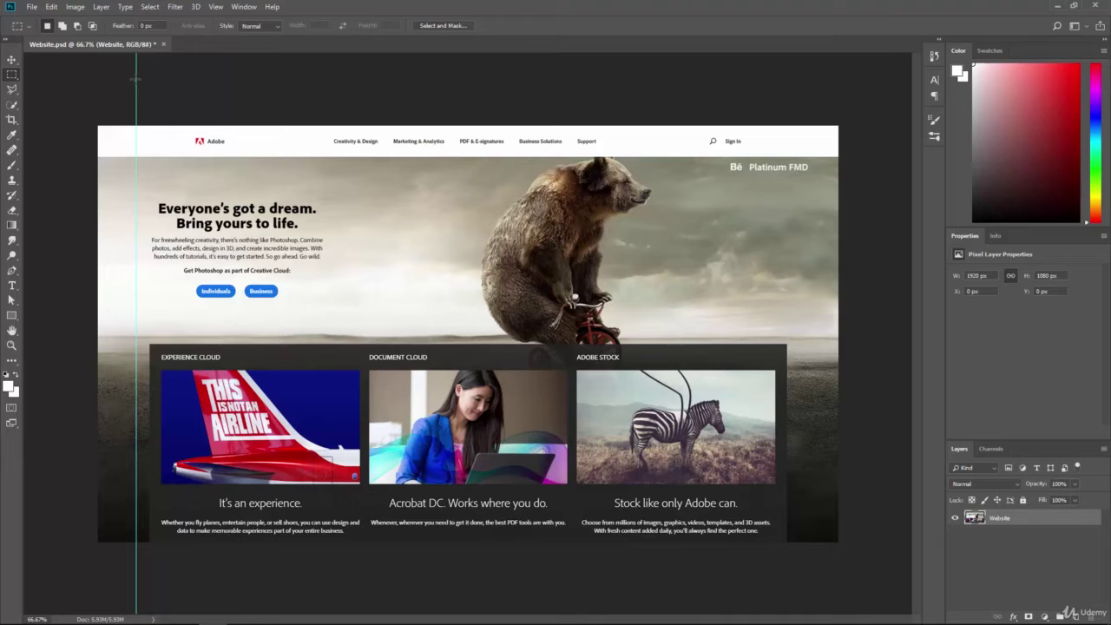
click(12, 60)
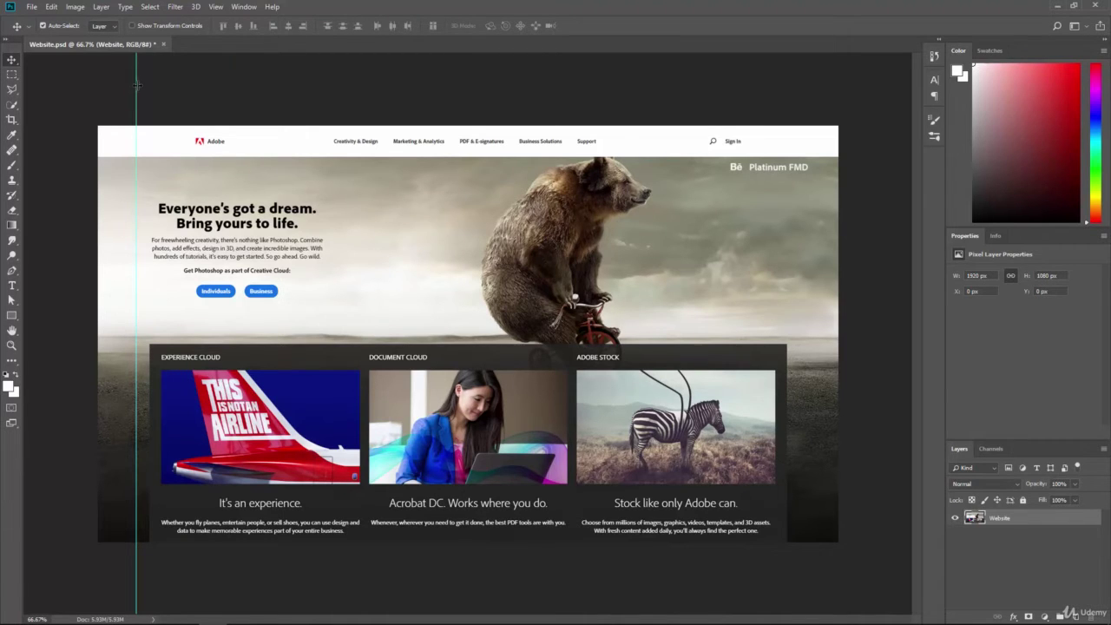
drag(136, 84, 787, 106)
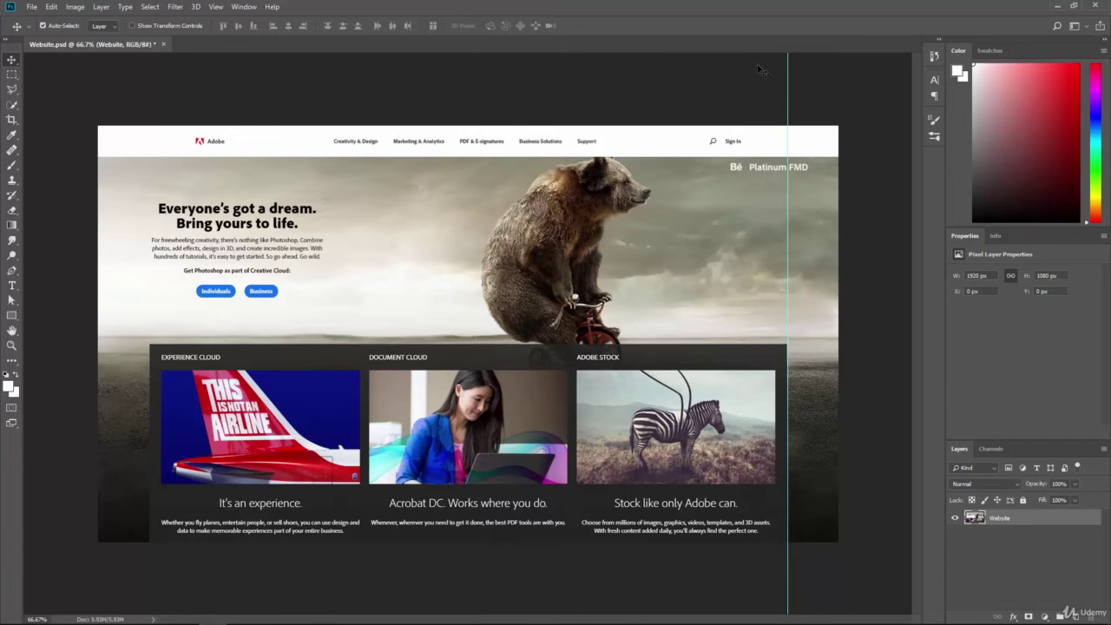
Step: Add a horizontal guide at 250 px and align it under the header bar
click(215, 6)
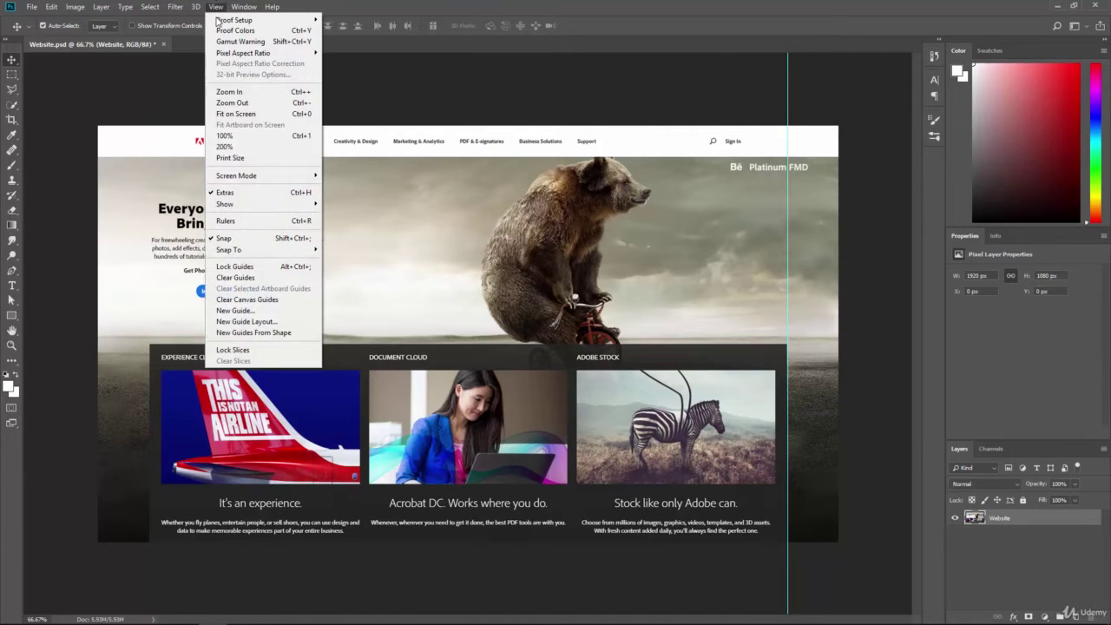
click(253, 312)
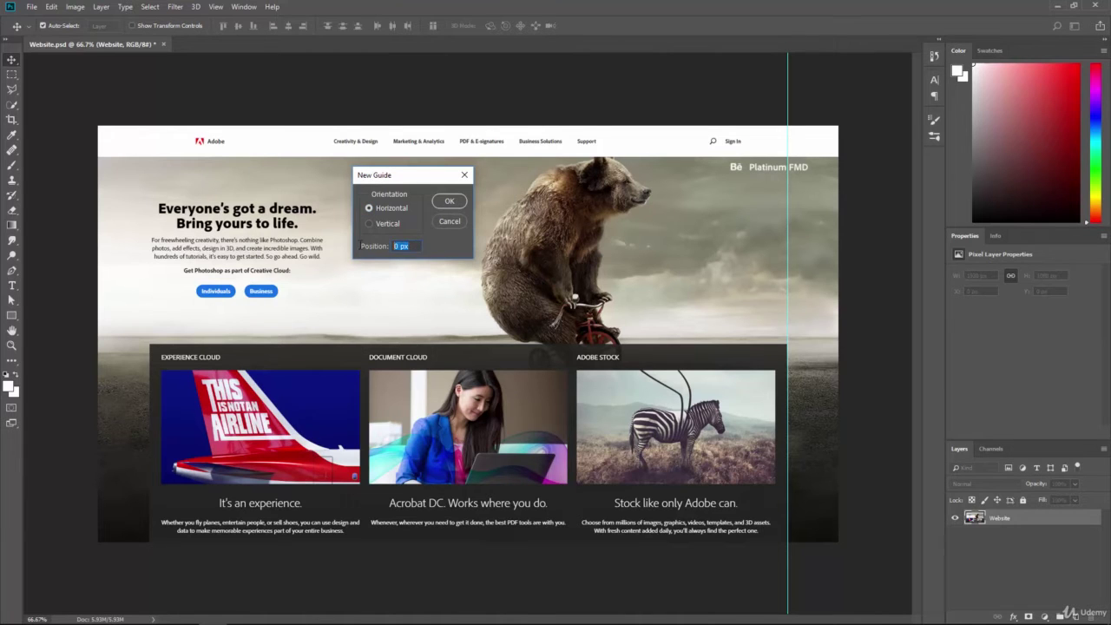
text(250)
click(455, 204)
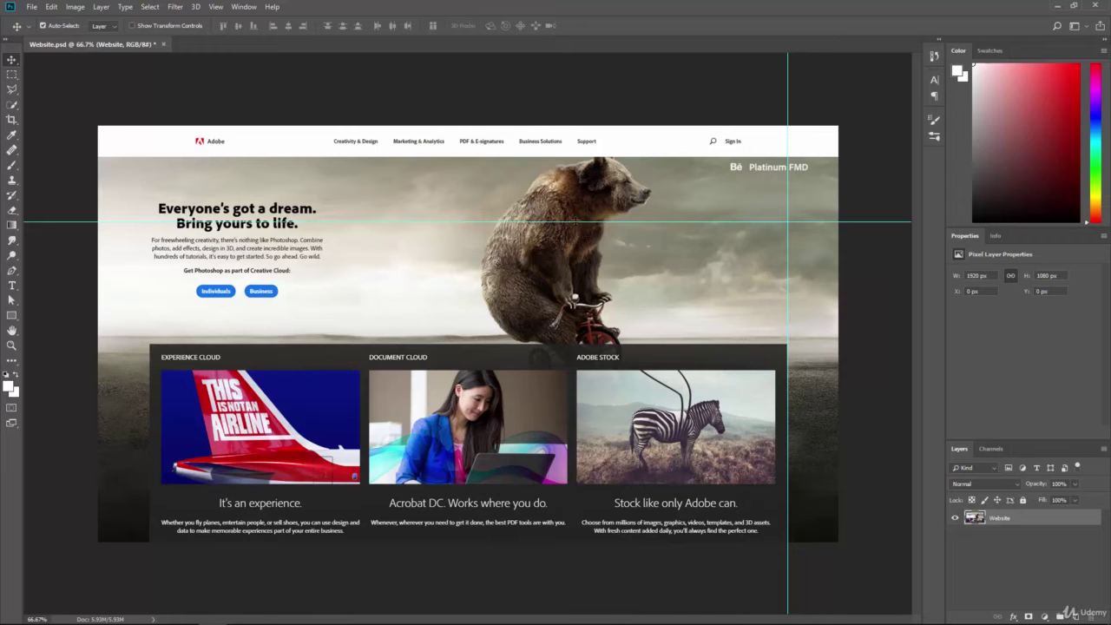
drag(576, 222, 577, 158)
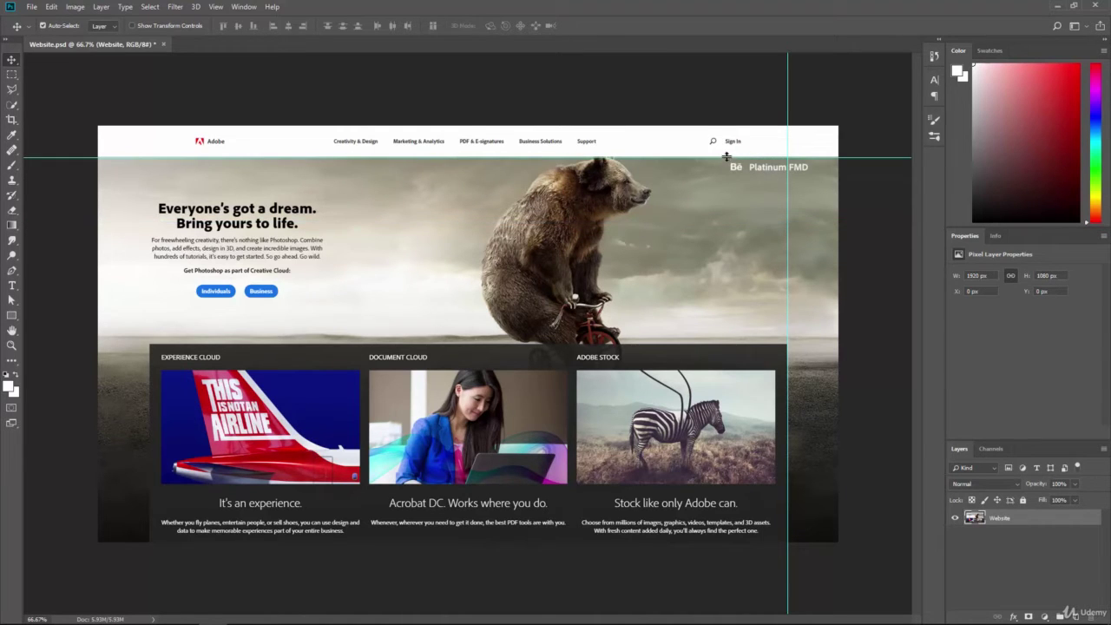
drag(726, 157, 725, 156)
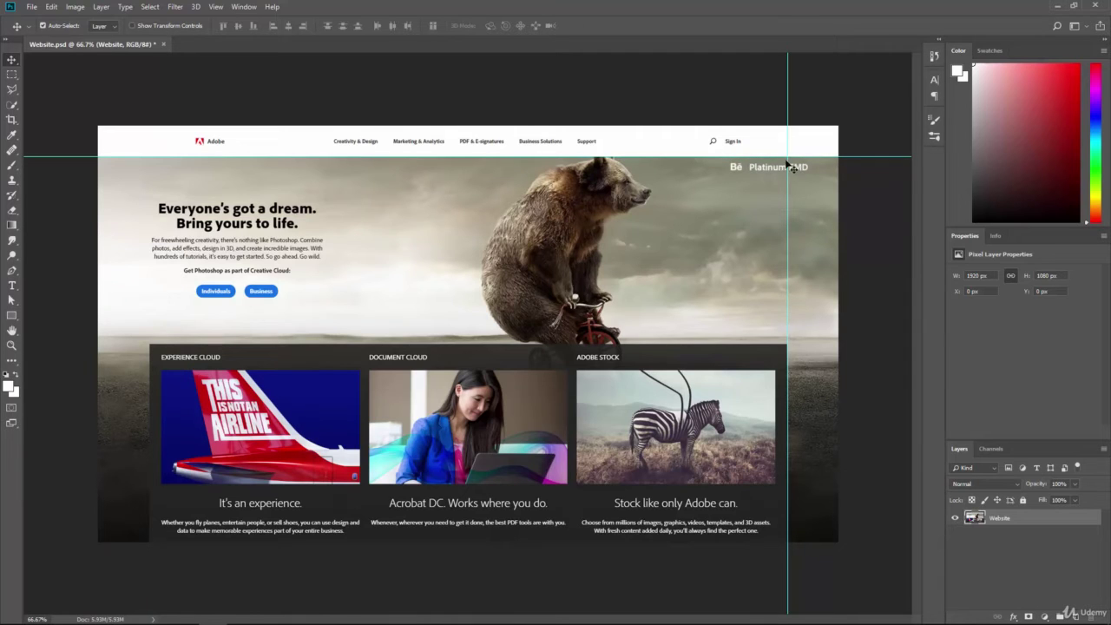
Step: Add a horizontal guide at 500 px and nudge it down to the dark panel's top edge
click(217, 6)
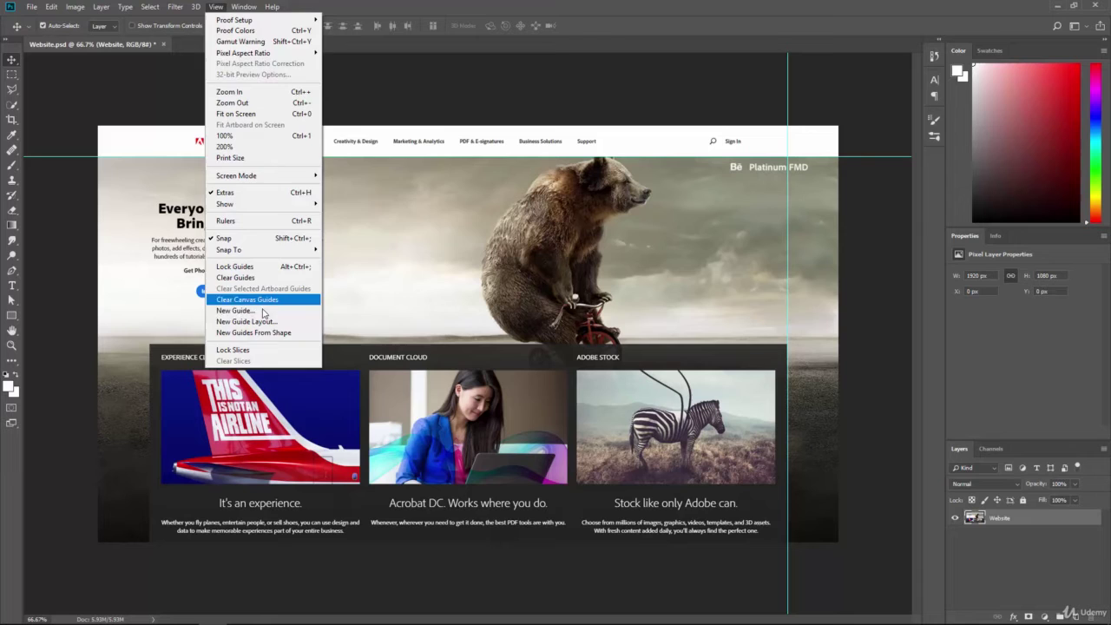
click(261, 311)
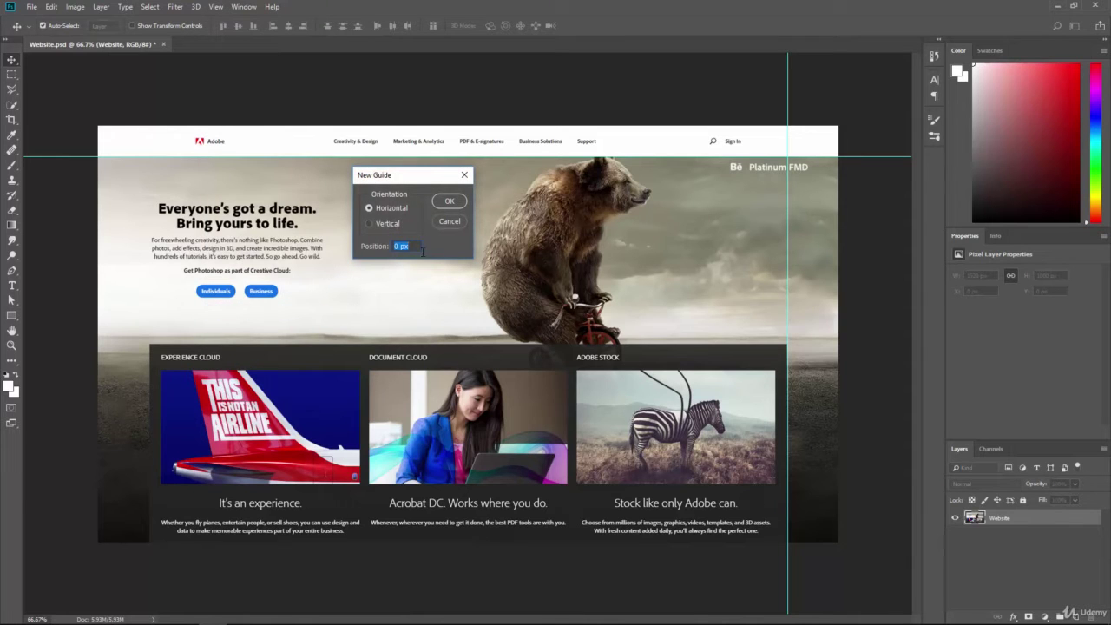
text(500)
key(Return)
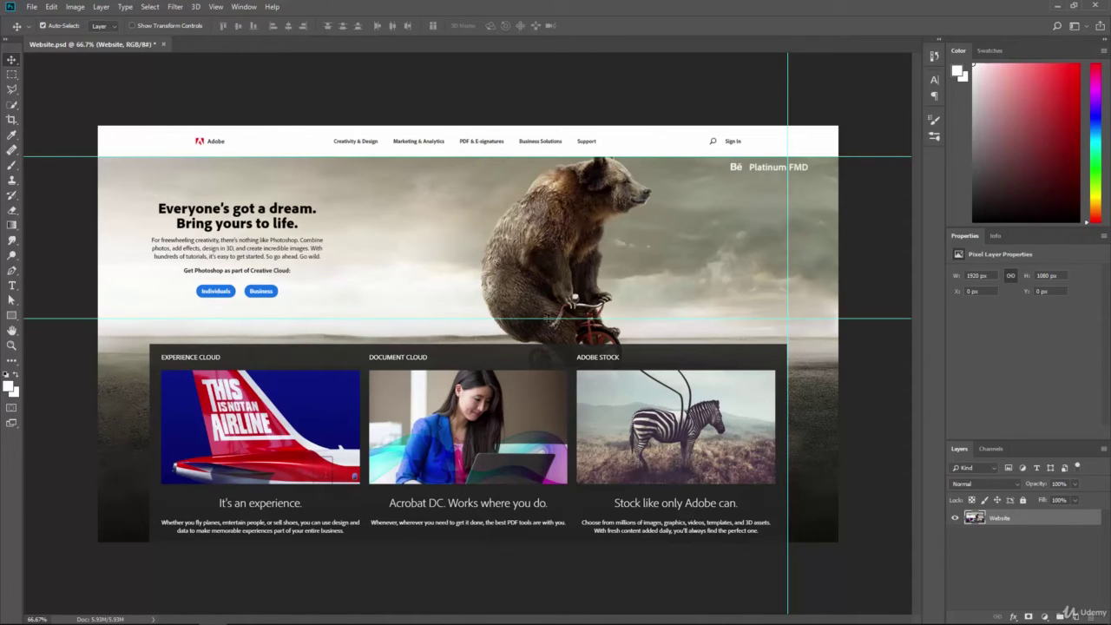
drag(542, 333, 541, 344)
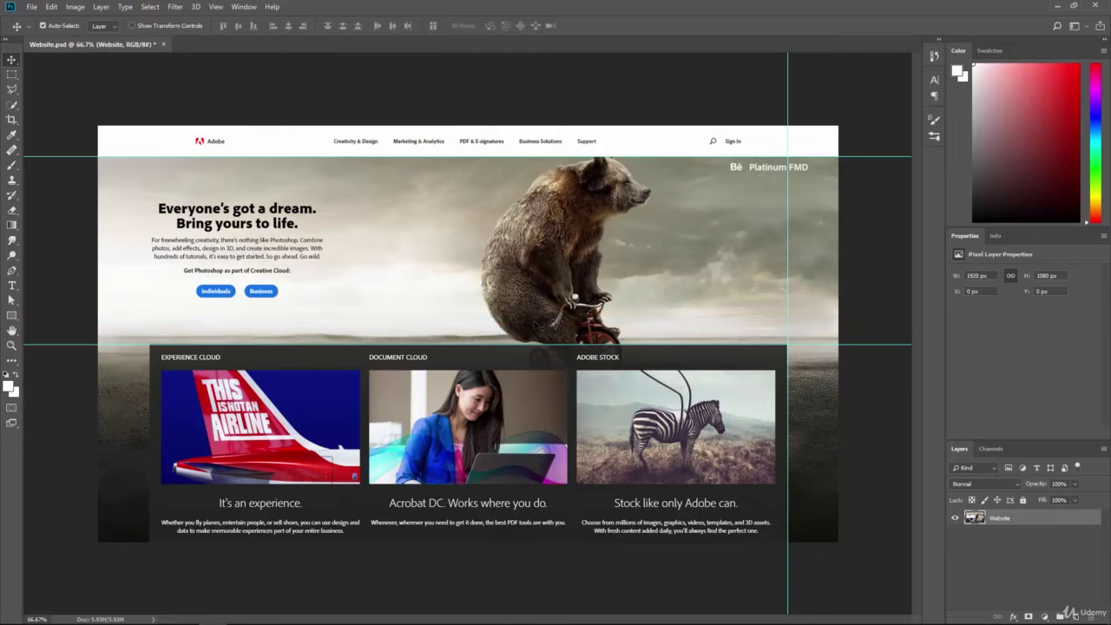
Step: Lock the guides with View > Lock Guides, then unlock them again
click(215, 7)
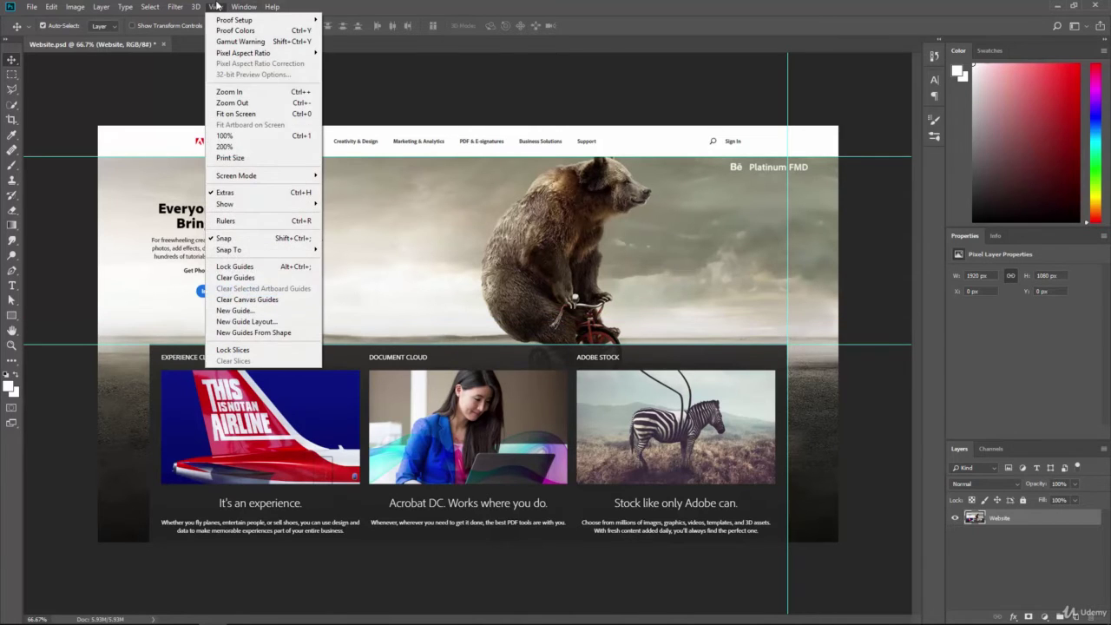
click(280, 267)
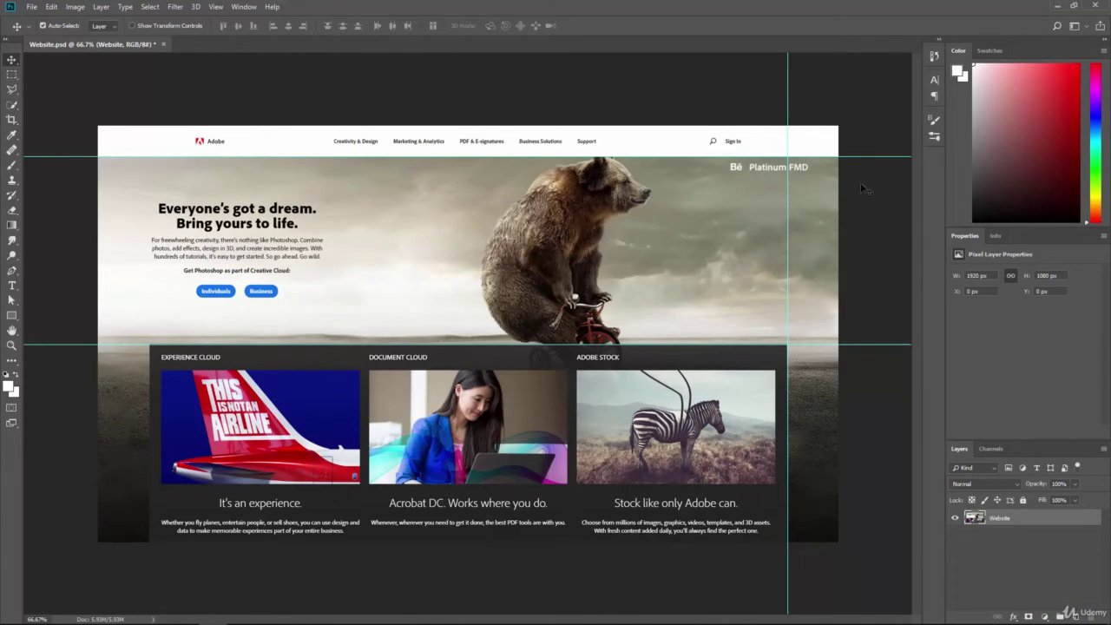
click(215, 6)
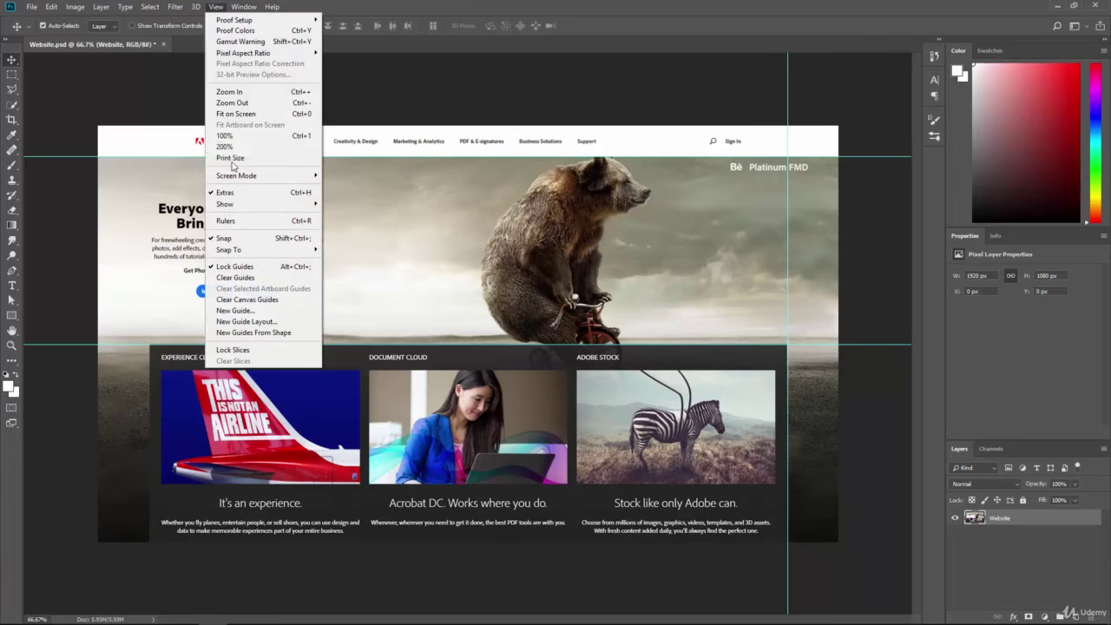
click(257, 267)
Step: Turn off View > Snap To > Guides
click(215, 6)
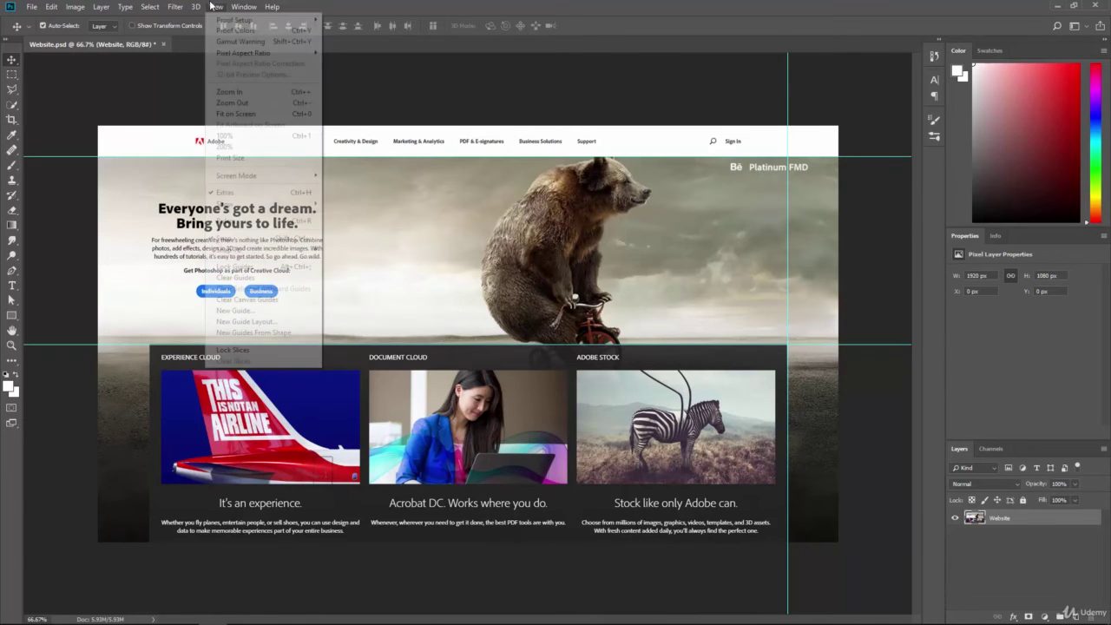
mouse_move(246, 250)
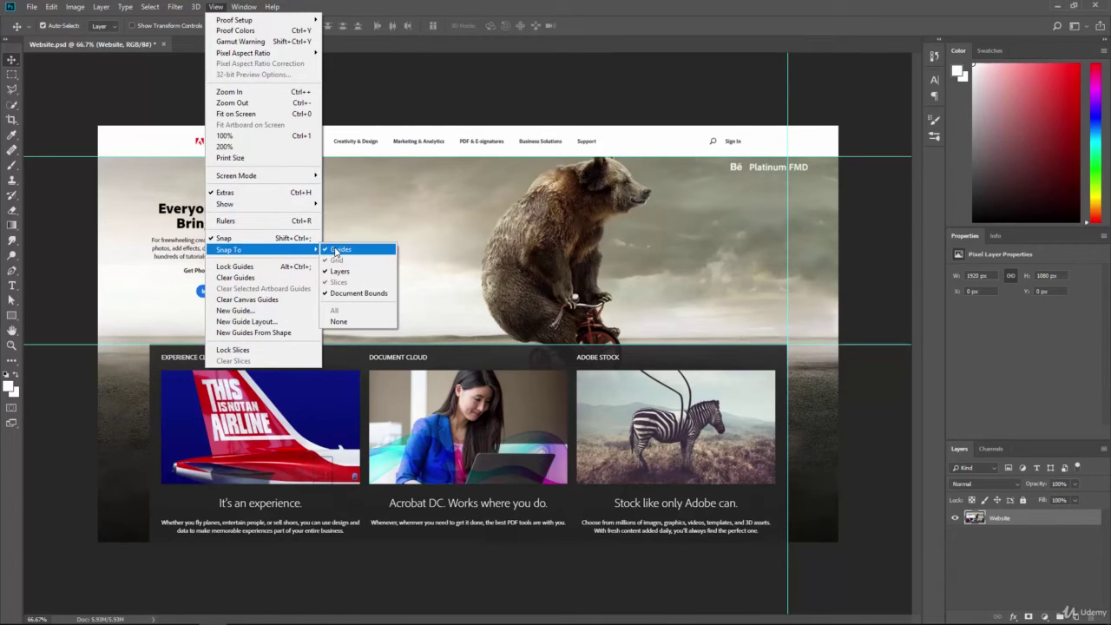
click(343, 250)
Step: Draw a thin rectangular marquee over the bear, then deselect it
click(12, 75)
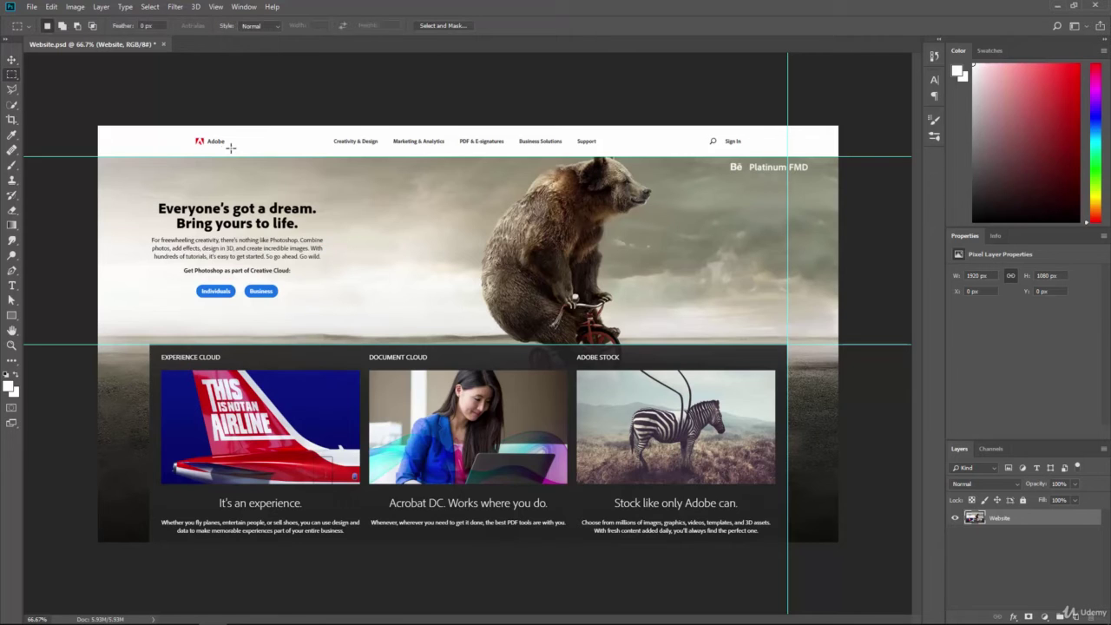
drag(746, 222, 552, 236)
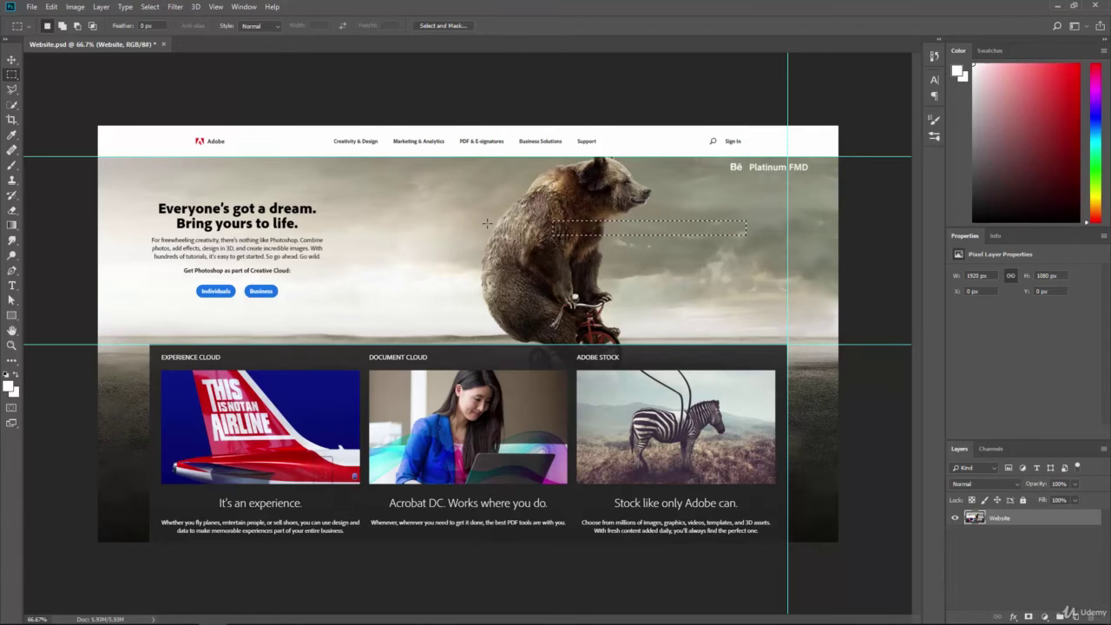
click(487, 223)
Step: Clear all three guides with View > Clear Guides, then reopen the View menu
click(215, 6)
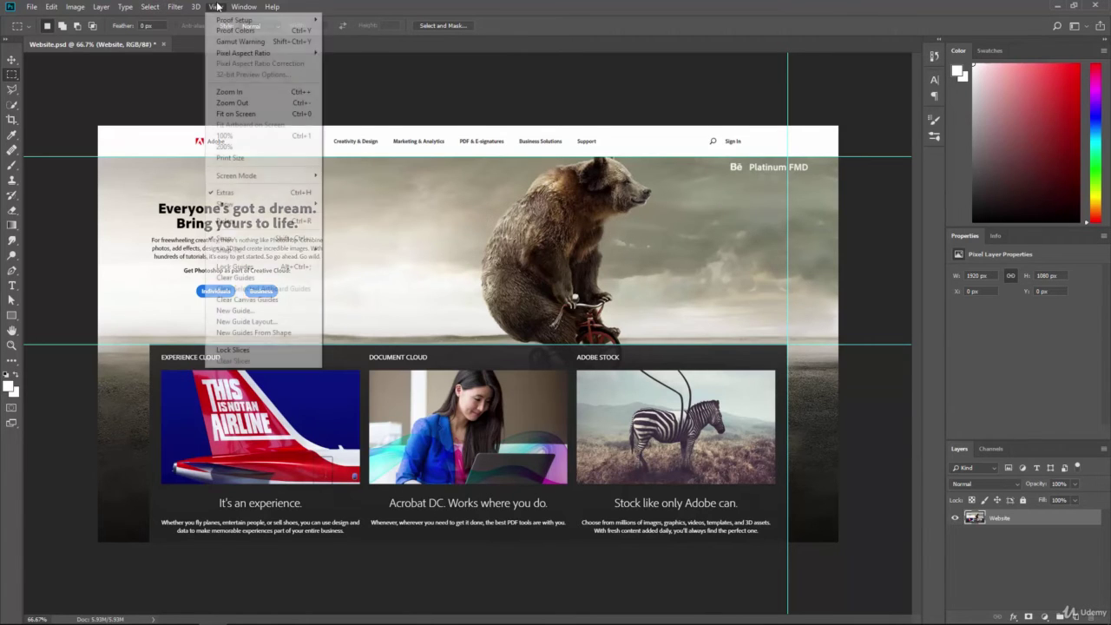
click(264, 278)
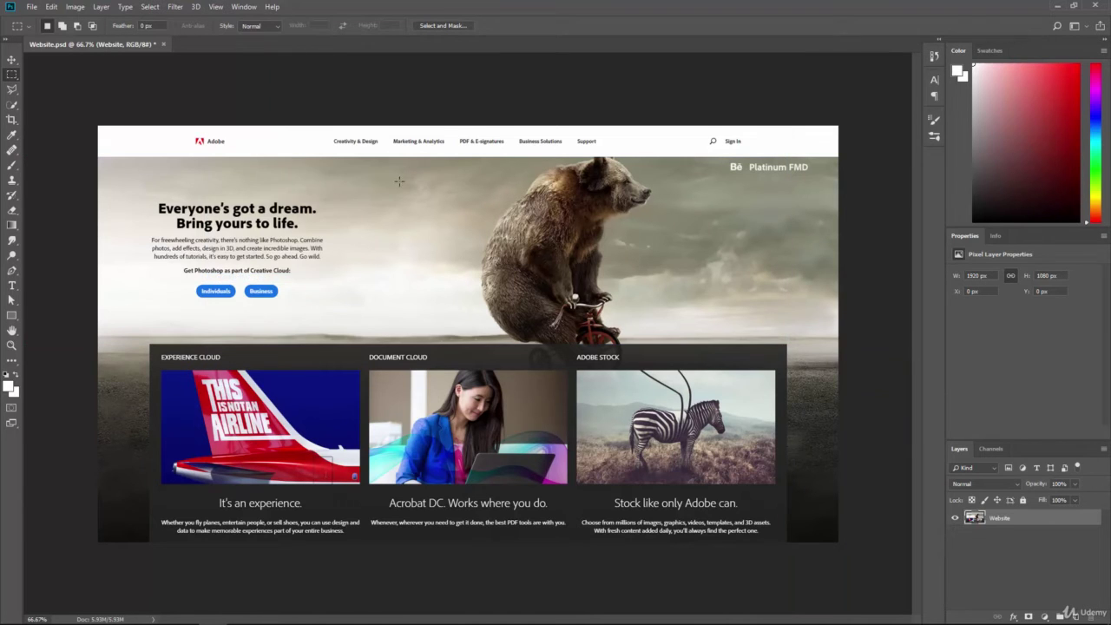
click(215, 6)
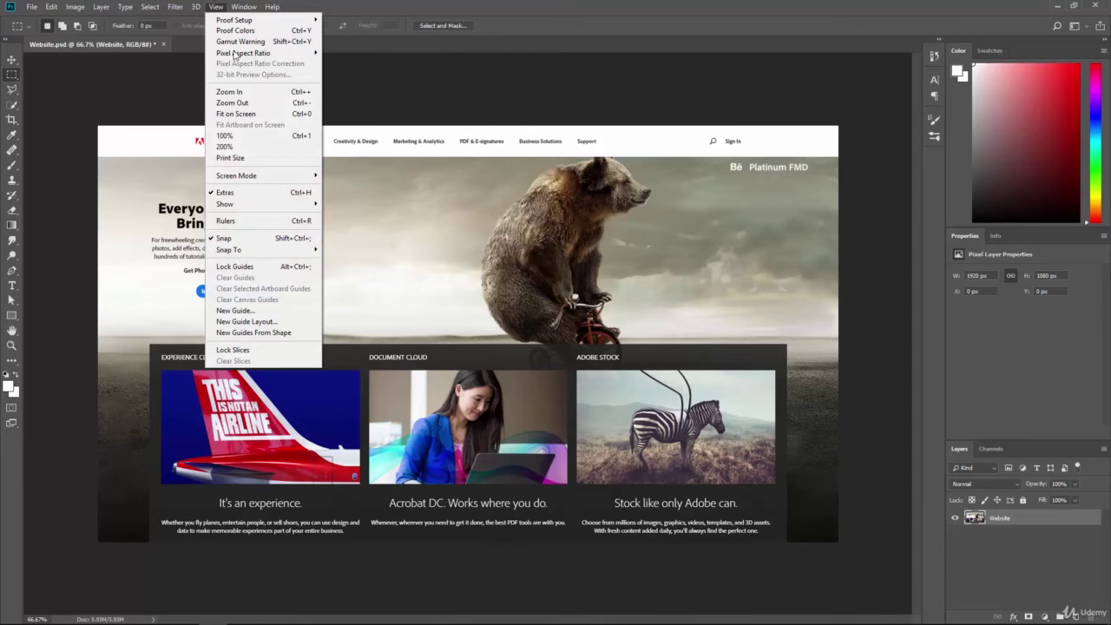
click(258, 323)
drag(442, 179, 214, 176)
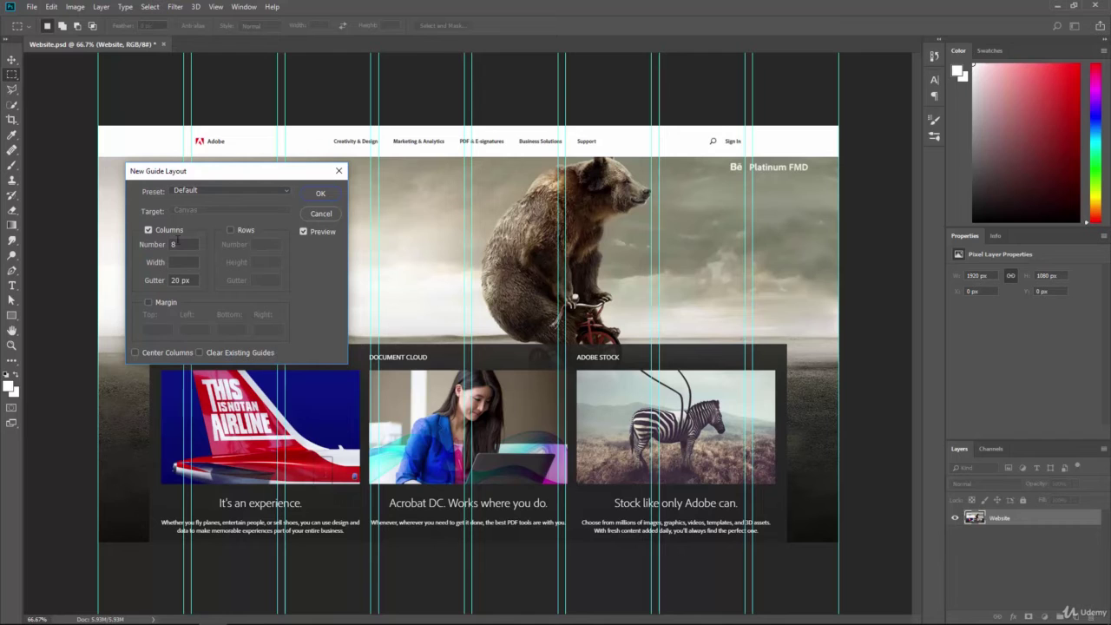
click(229, 189)
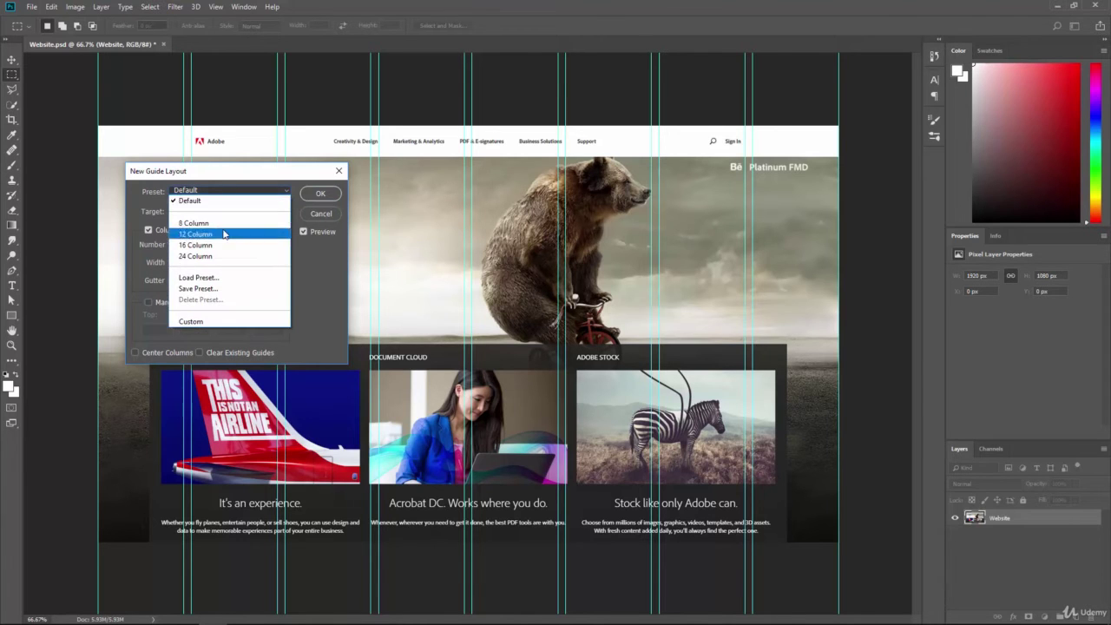
click(224, 233)
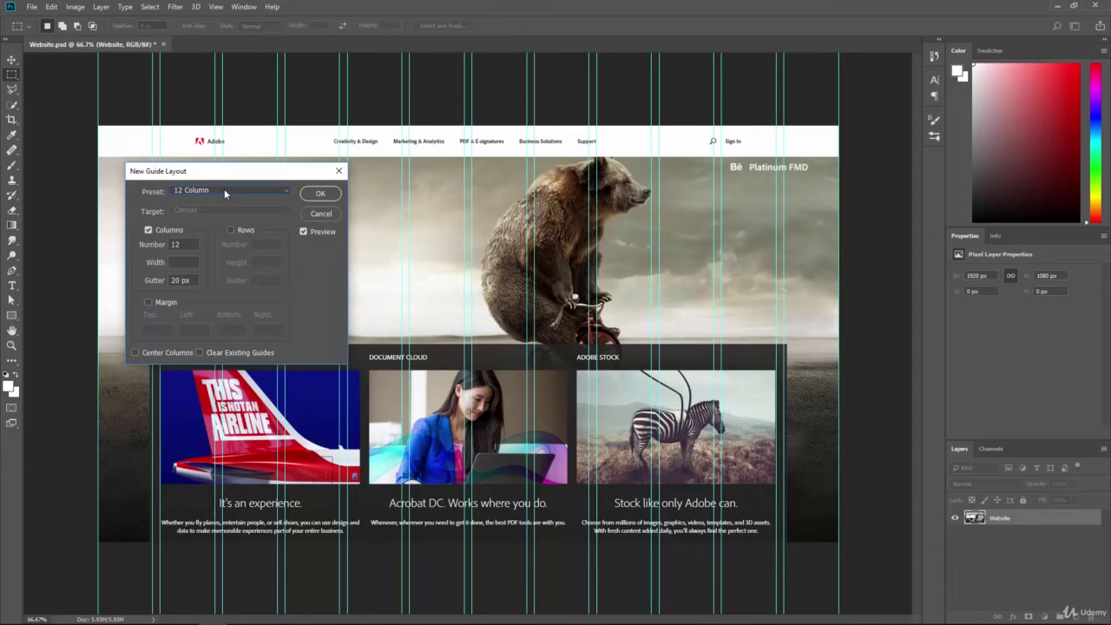
click(224, 189)
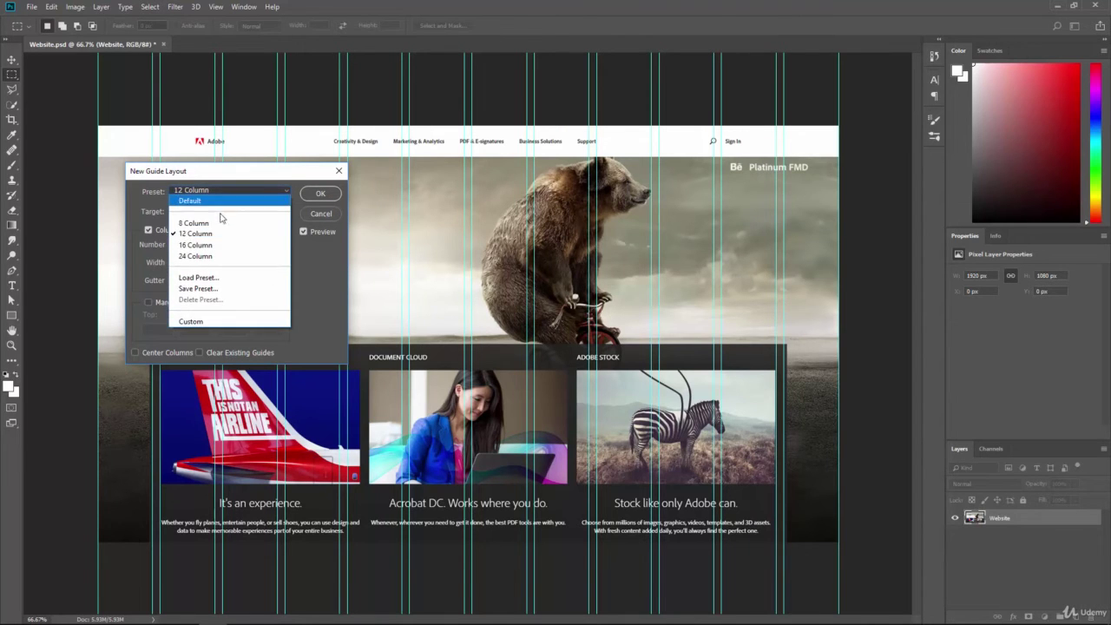
click(219, 248)
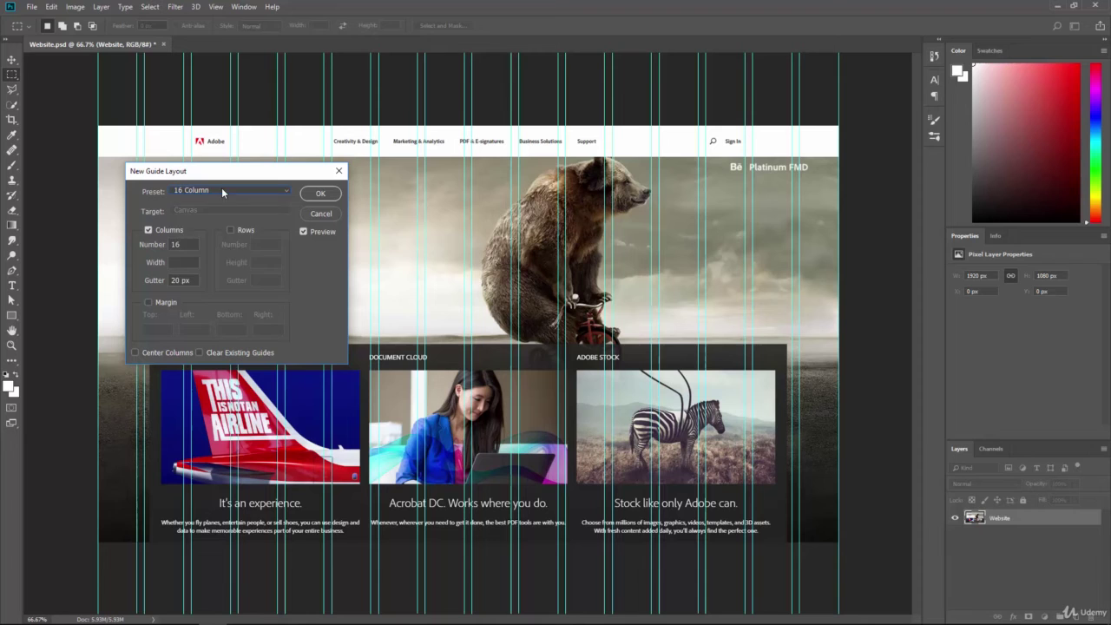
click(221, 187)
click(208, 254)
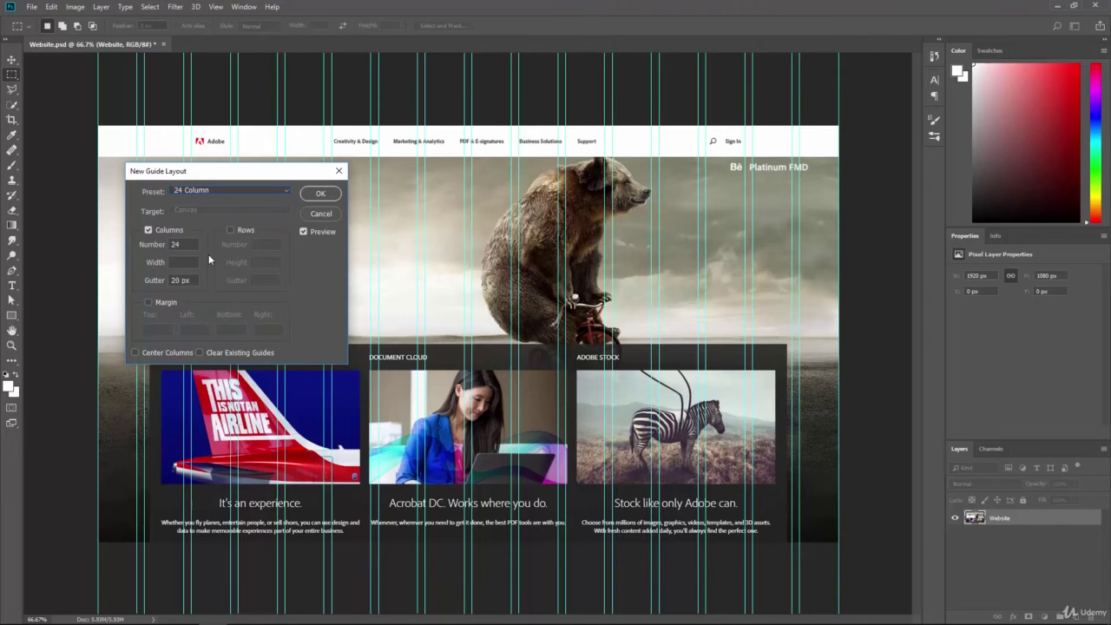
click(229, 191)
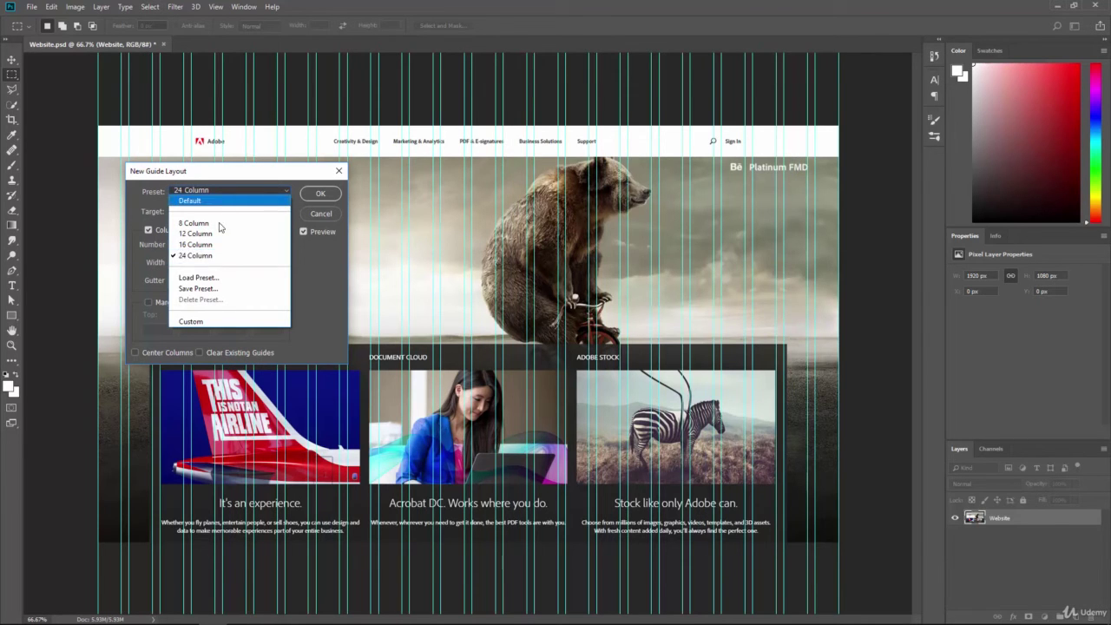
click(218, 224)
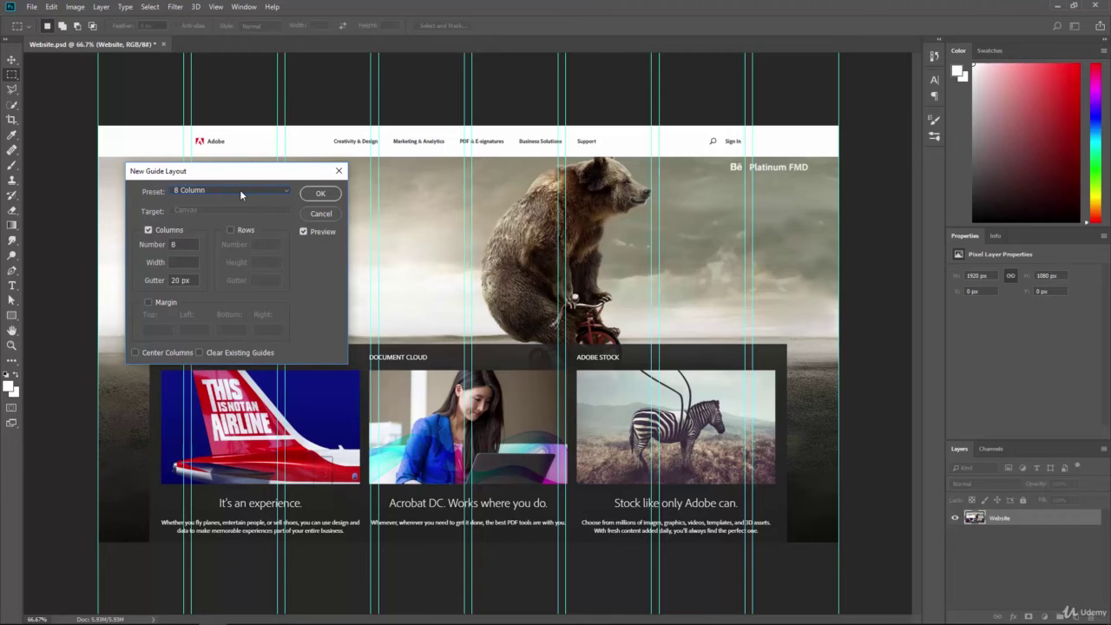
click(241, 192)
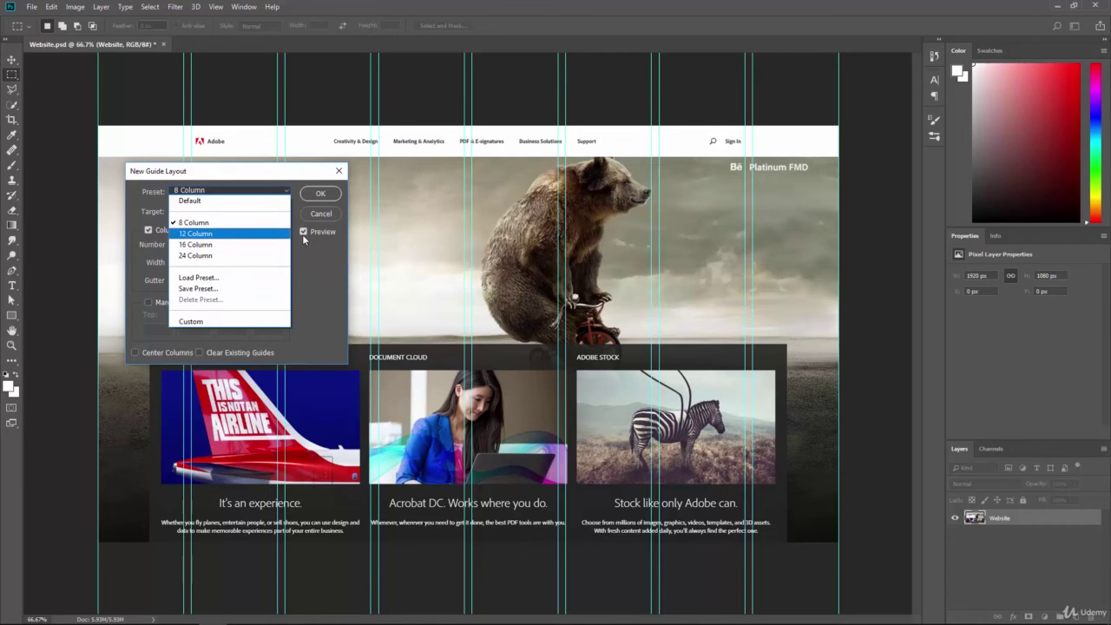
click(213, 322)
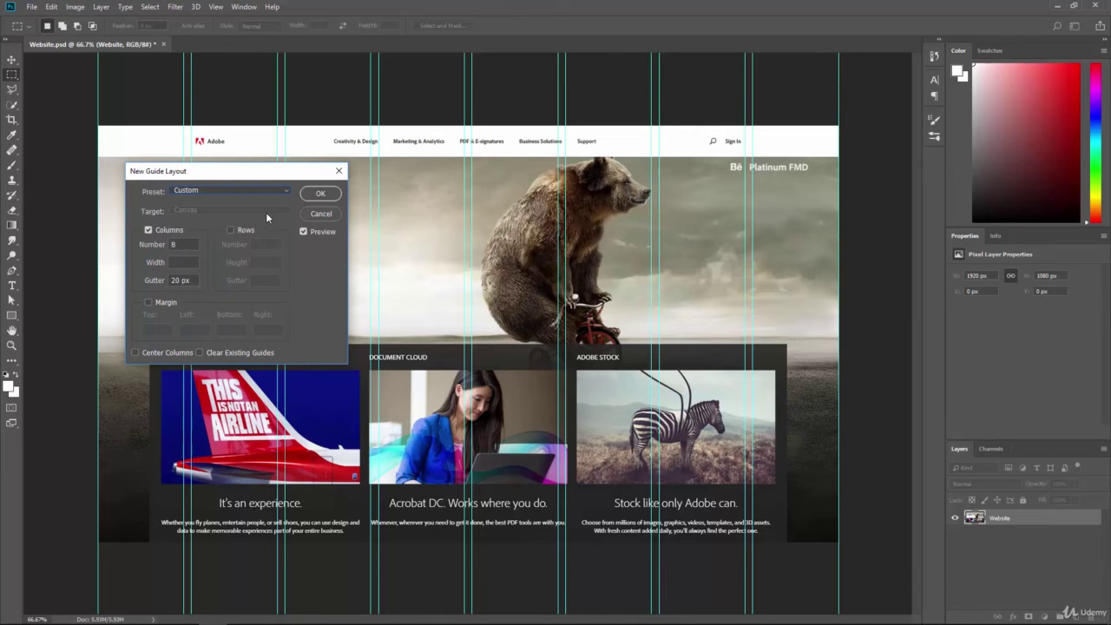
Step: Discard the guide layout and close the View menu without running a command
click(320, 214)
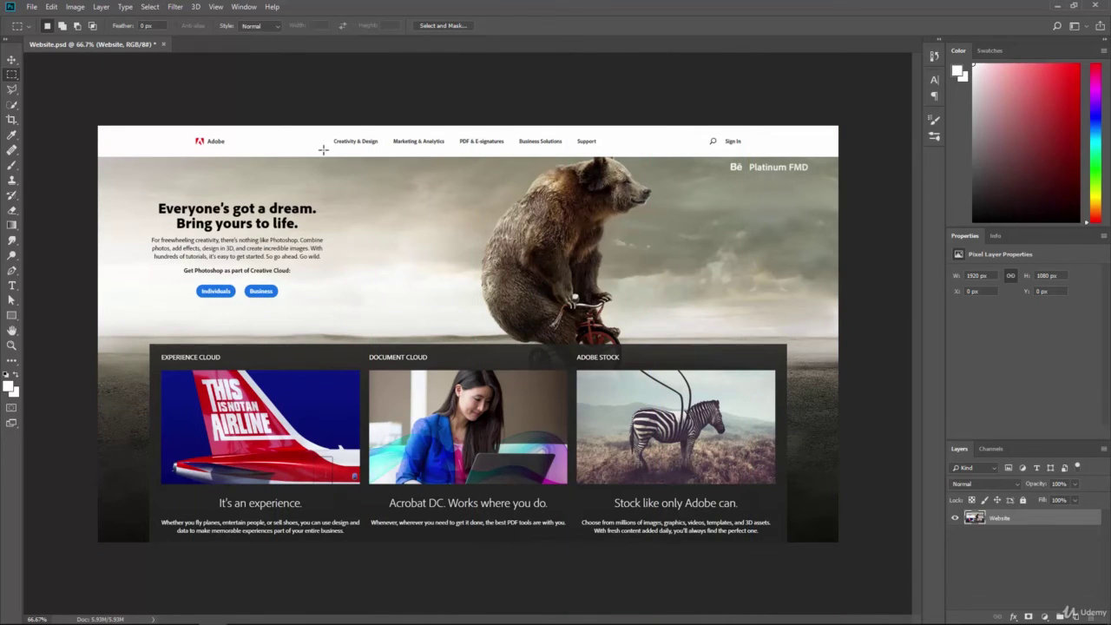
click(216, 7)
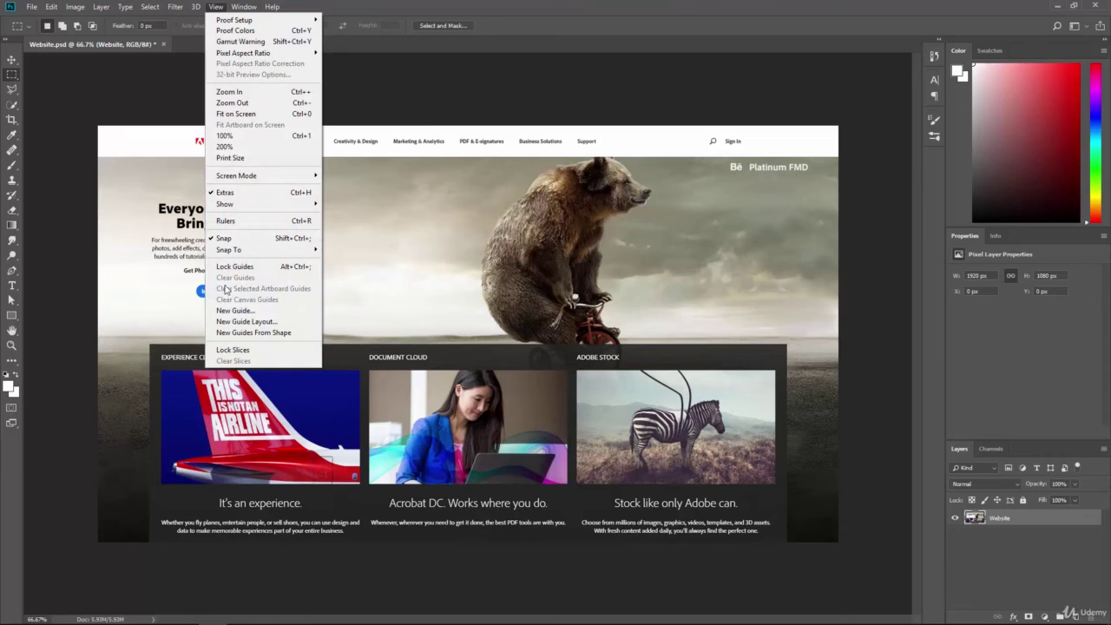
click(242, 337)
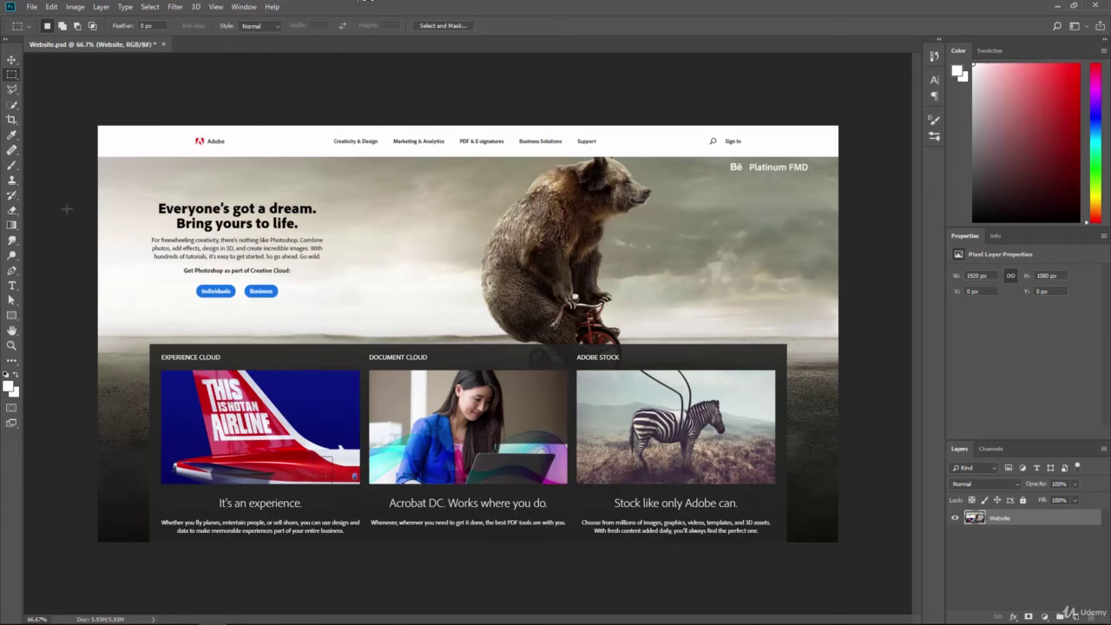
Step: Draw a rectangle between the headline and bear, then apply New Guides From Shape
click(13, 316)
drag(352, 194, 487, 283)
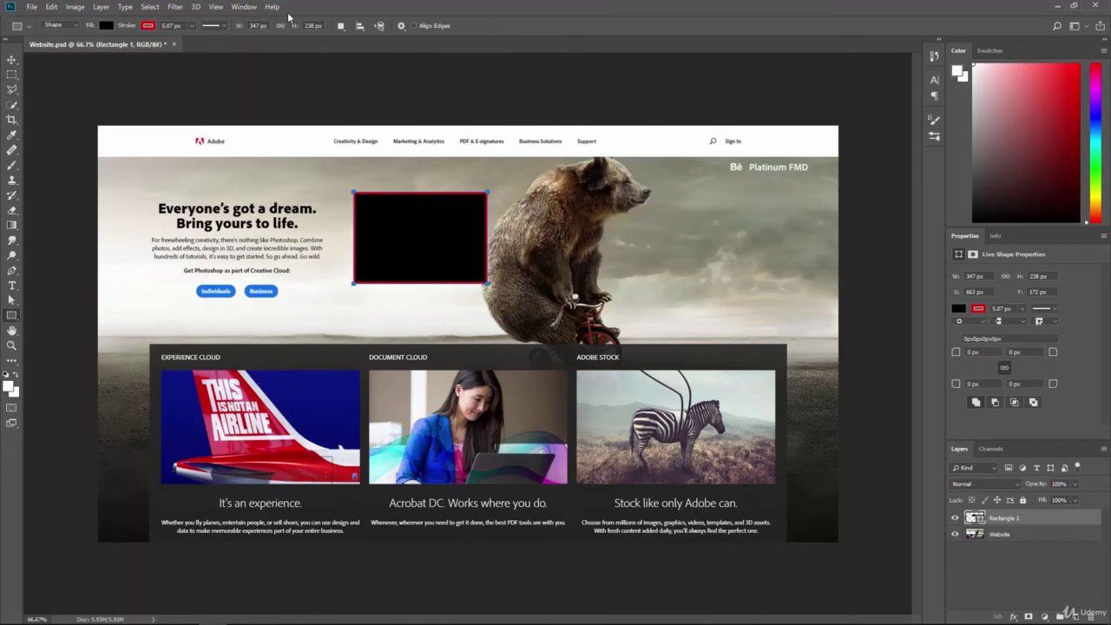
click(217, 7)
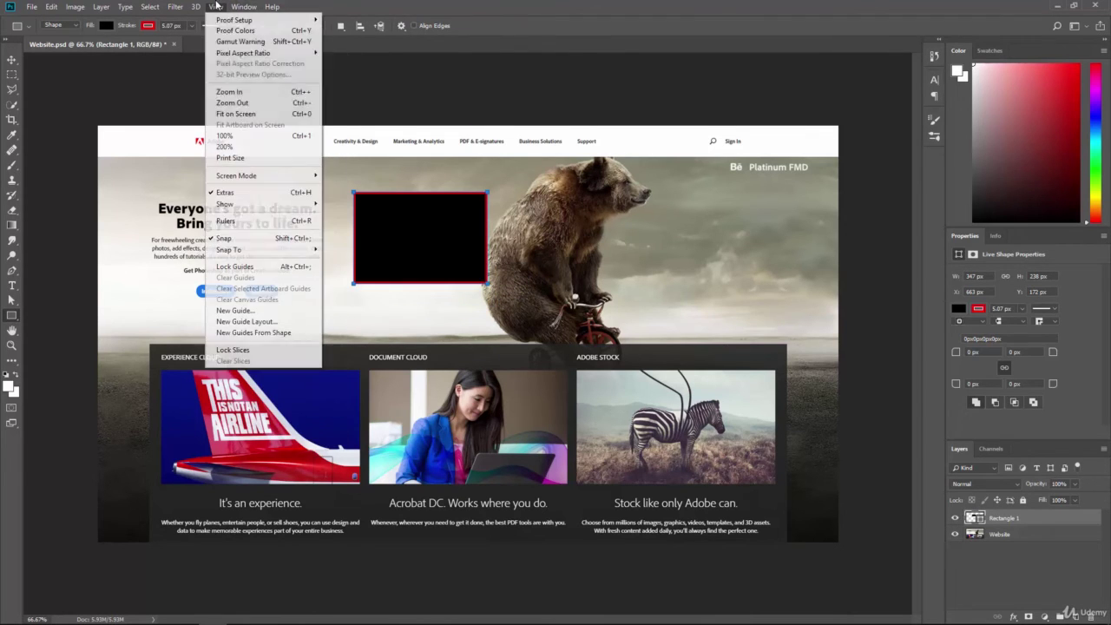
click(245, 334)
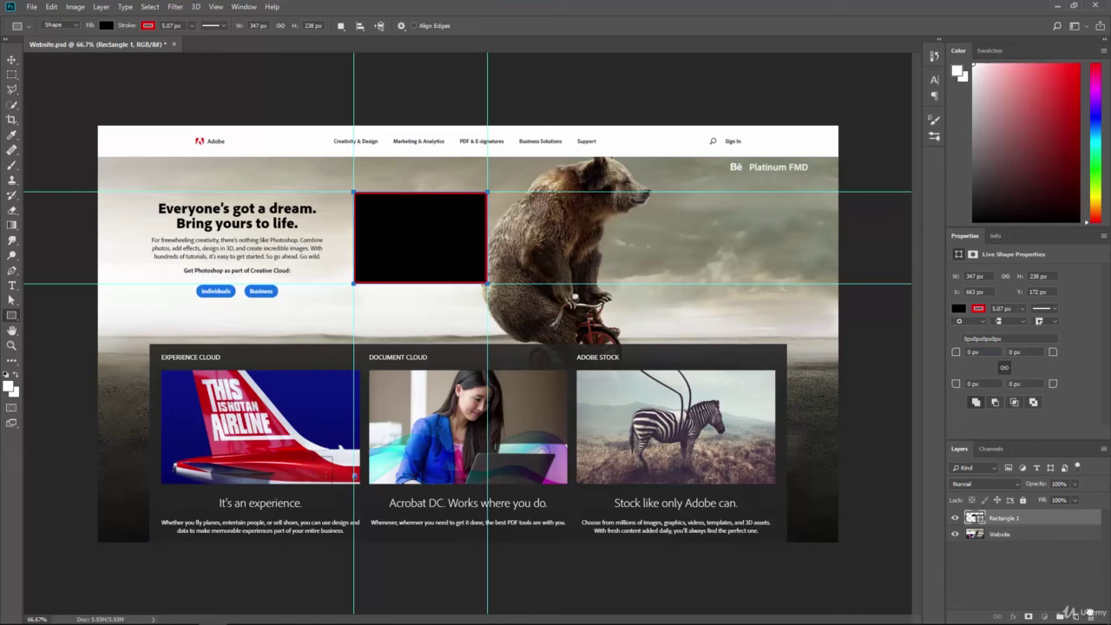
Step: Delete the rectangle layer, clear all guides, and turn on rulers
click(1090, 613)
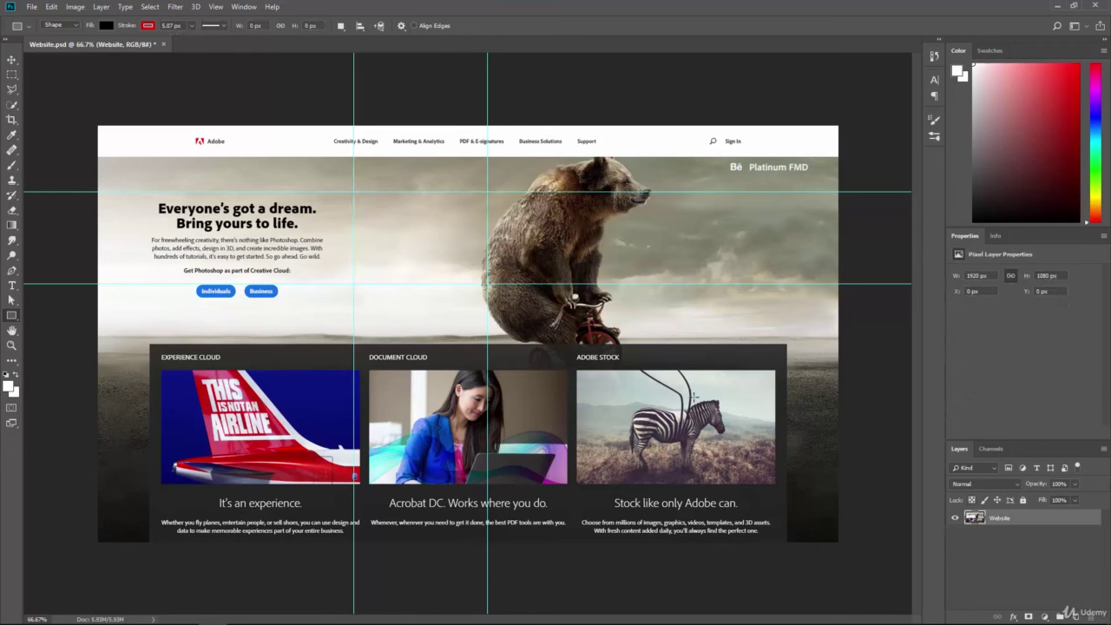
click(216, 7)
click(243, 278)
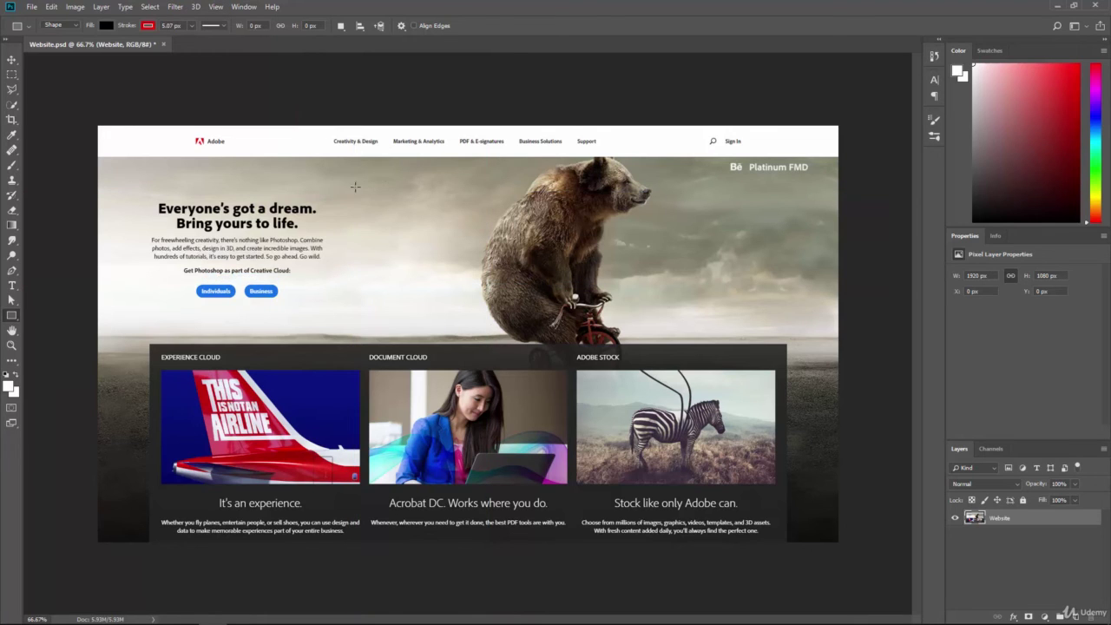
click(217, 6)
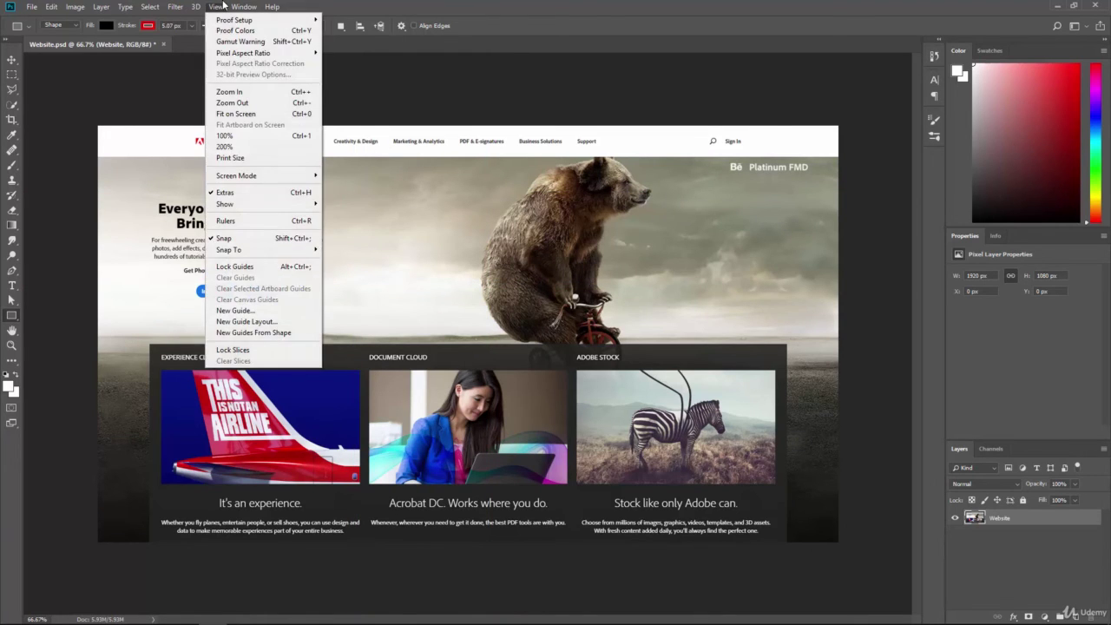
click(227, 221)
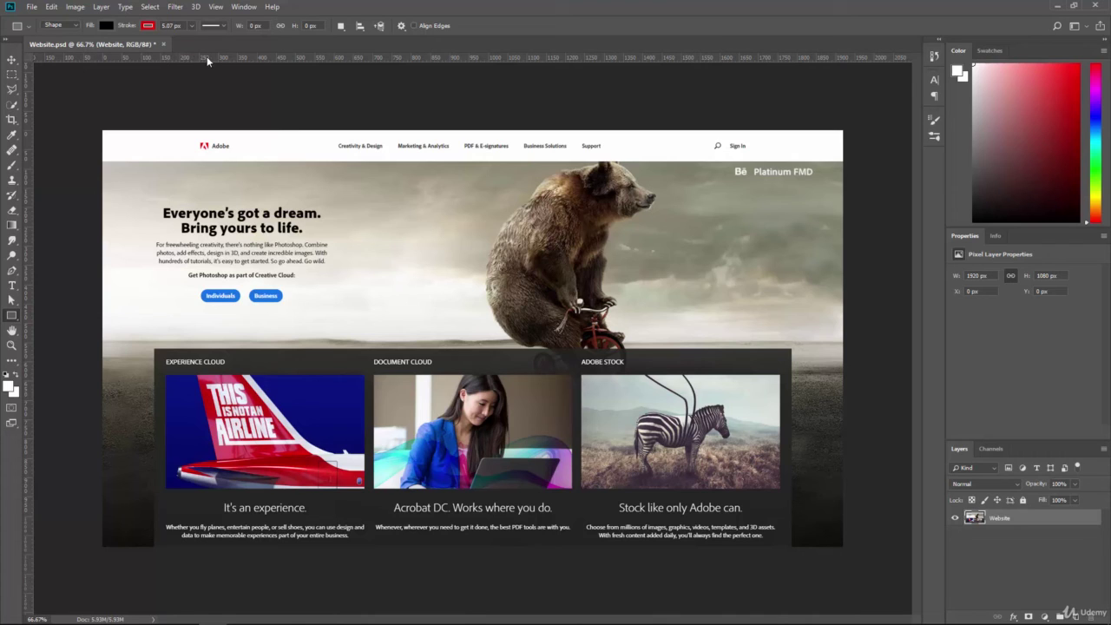
Step: Drag six horizontal guides from the top ruler: header, headline, body text, buttons, dark panel
drag(208, 60, 215, 163)
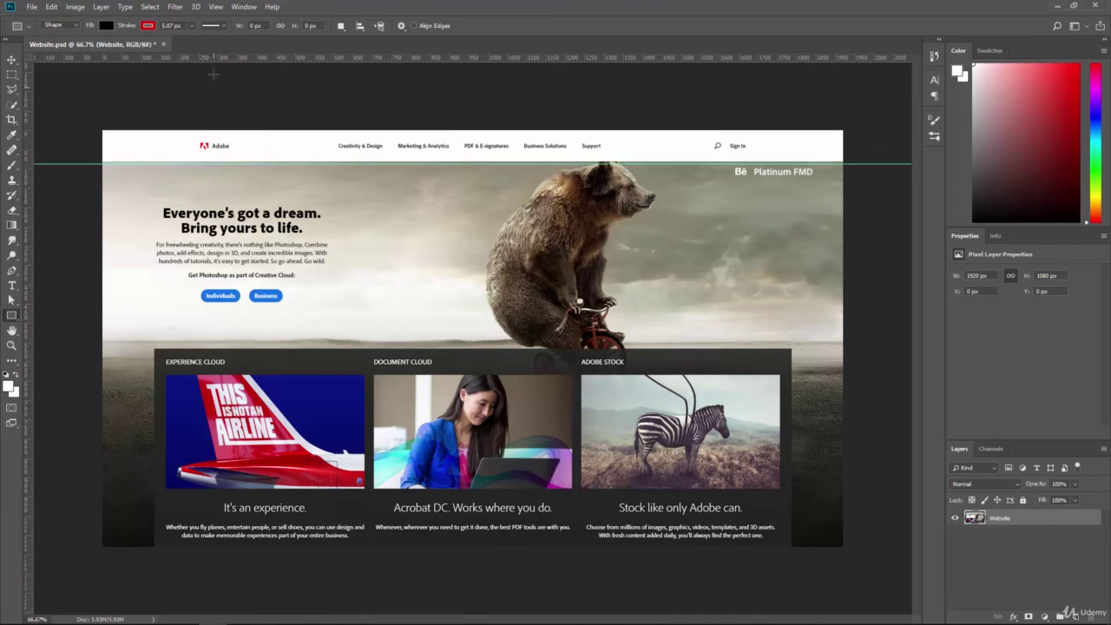
drag(212, 55, 214, 193)
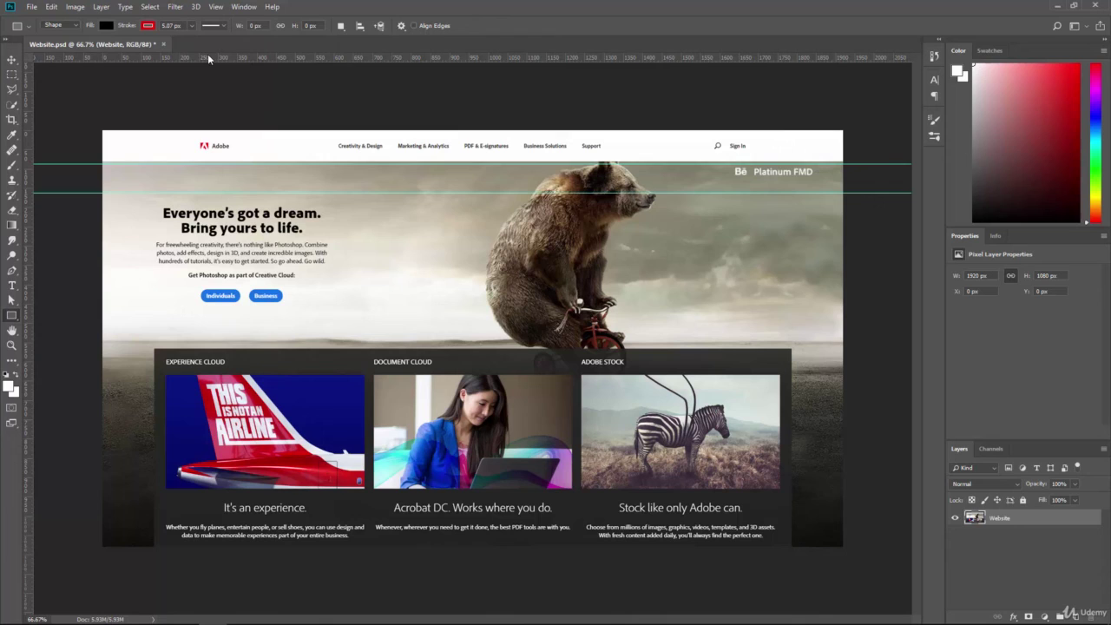
drag(209, 58, 214, 216)
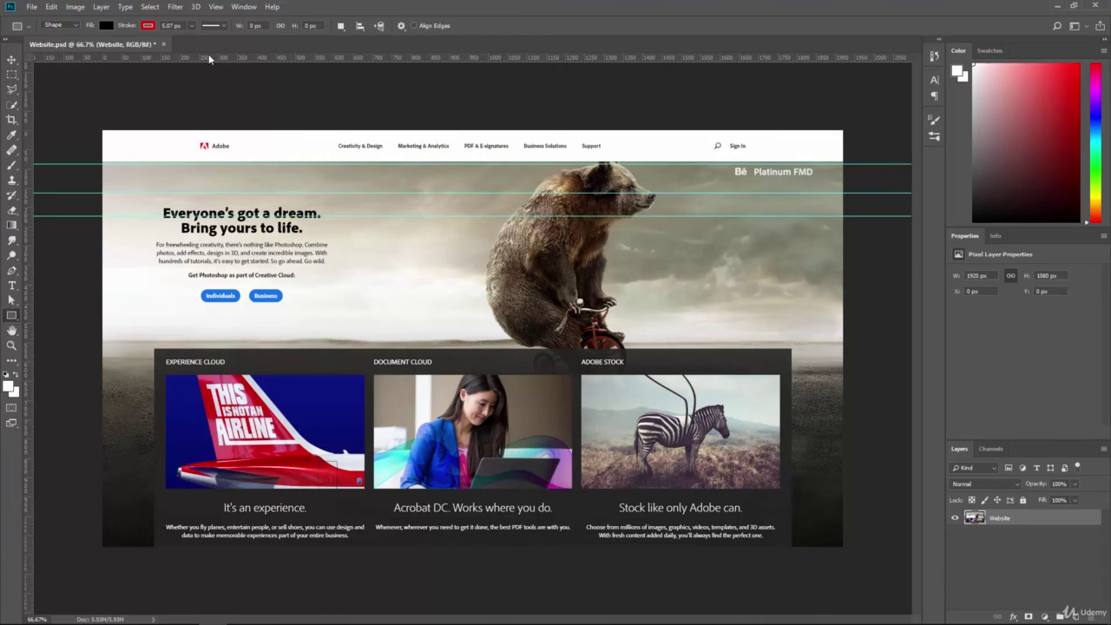
drag(208, 56, 205, 261)
drag(203, 58, 205, 302)
drag(181, 57, 178, 372)
Step: Drag three vertical guides from the left ruler: left content edge, headline, first column edge
drag(43, 262, 179, 244)
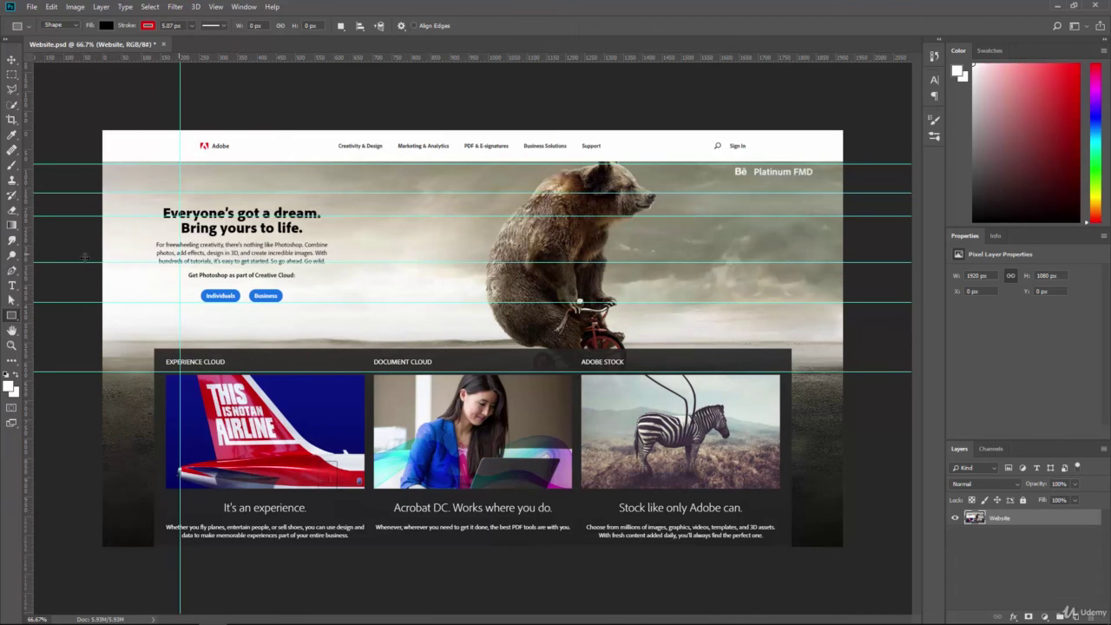
drag(32, 249, 247, 228)
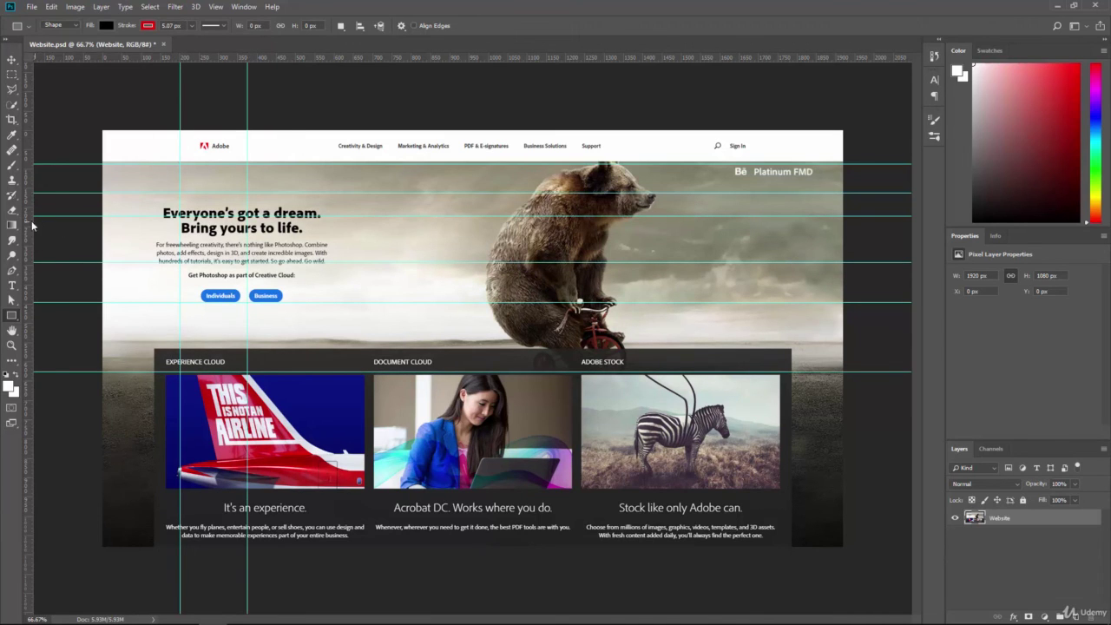
drag(35, 226, 364, 231)
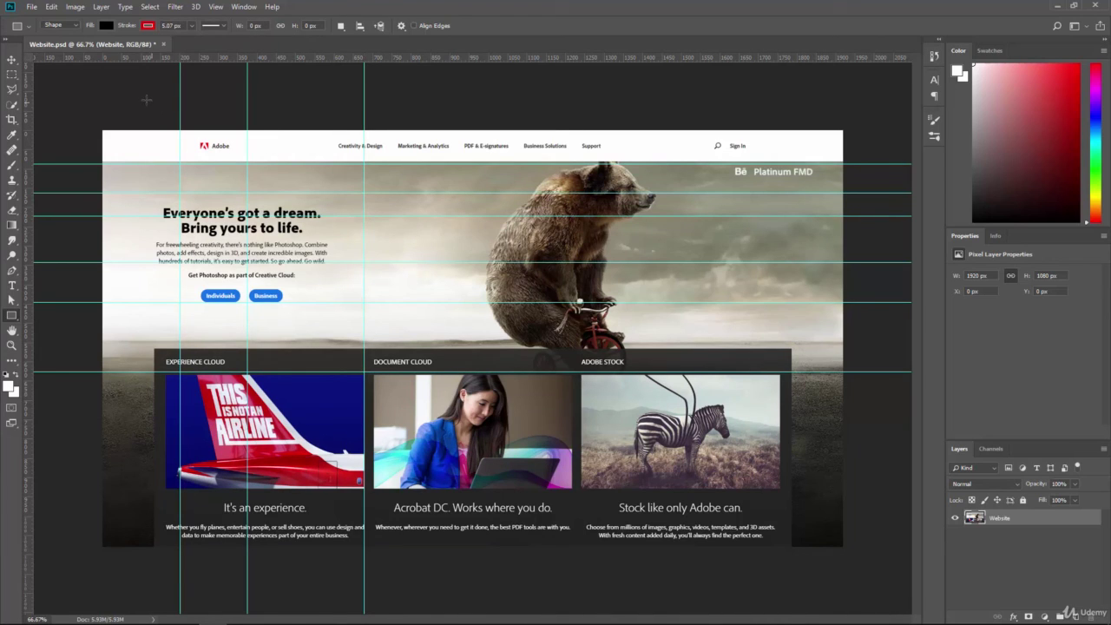
Step: Undo once, then shift two vertical guides further right, including the column-edge guide
click(13, 61)
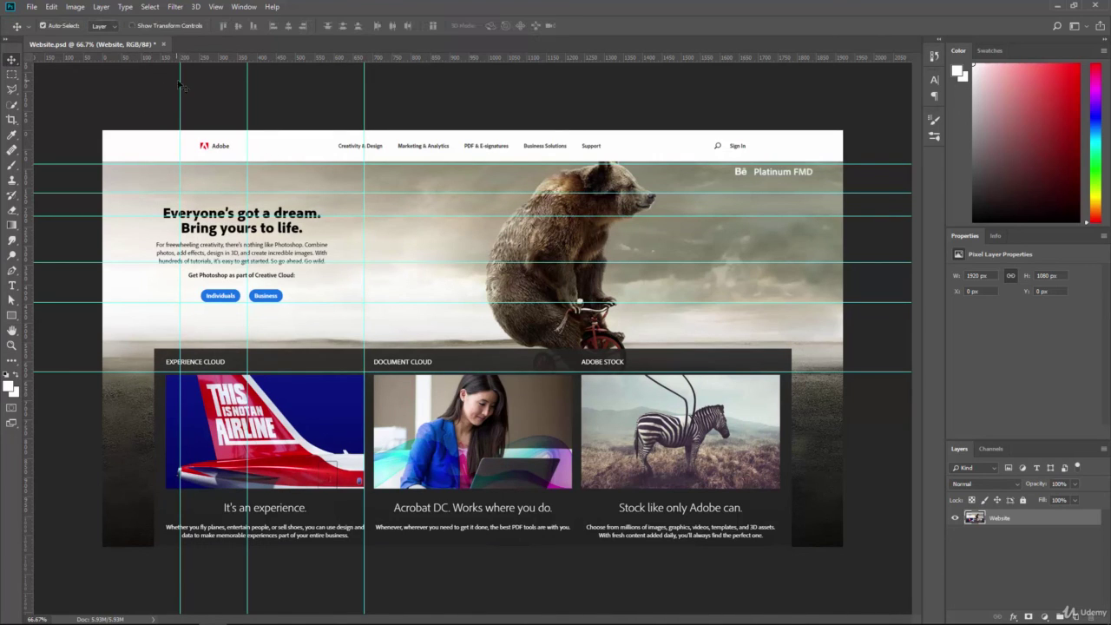
key(ctrl+z)
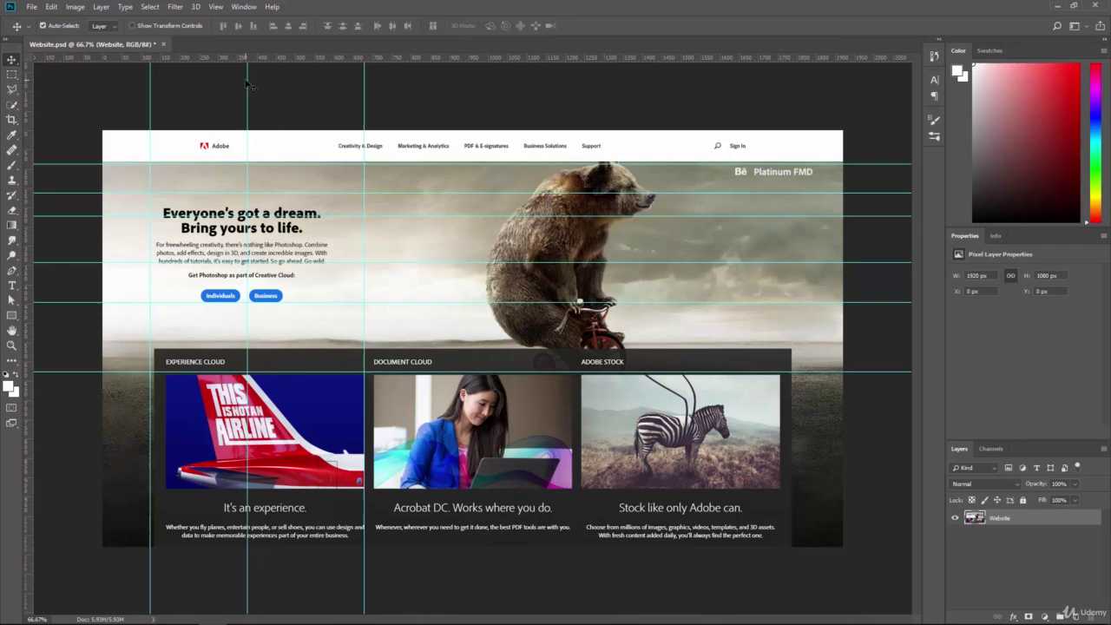
drag(248, 84, 272, 85)
drag(364, 84, 482, 85)
click(216, 6)
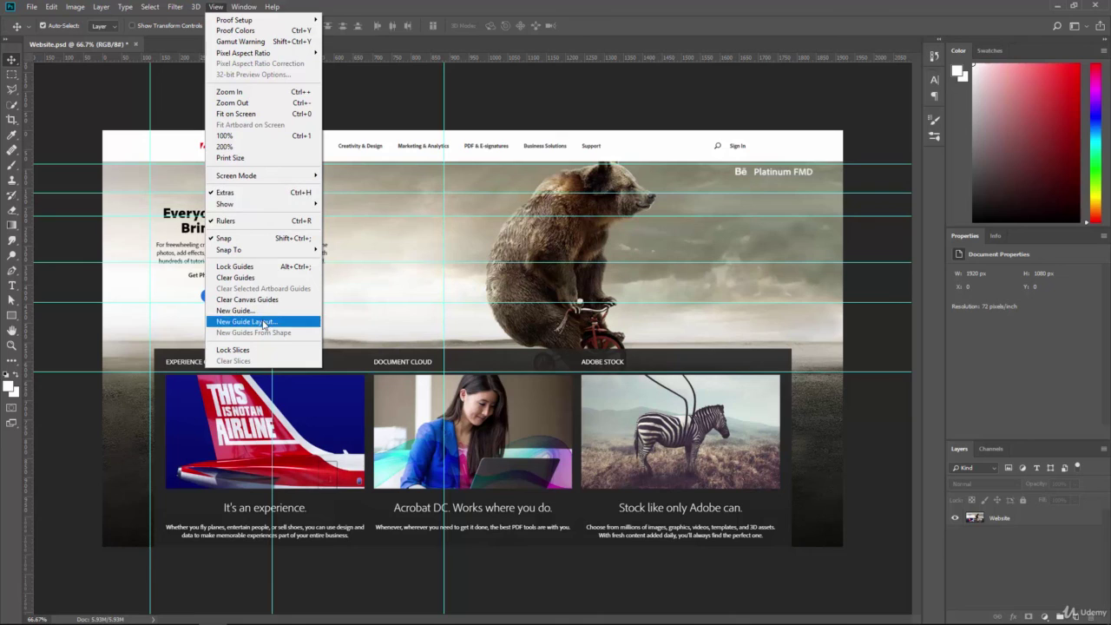
click(359, 4)
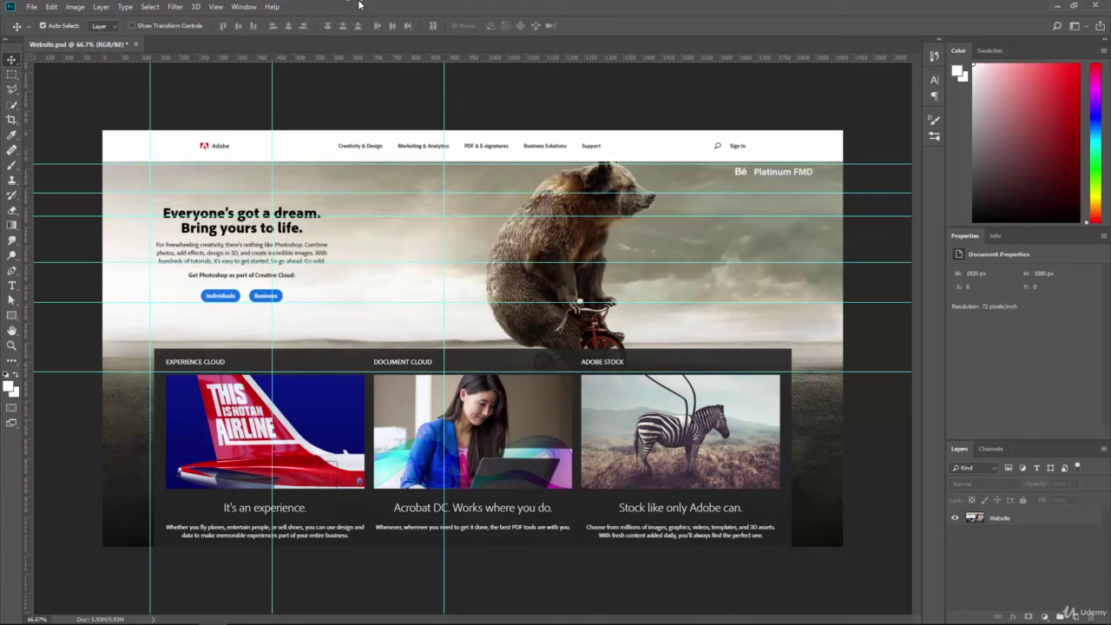